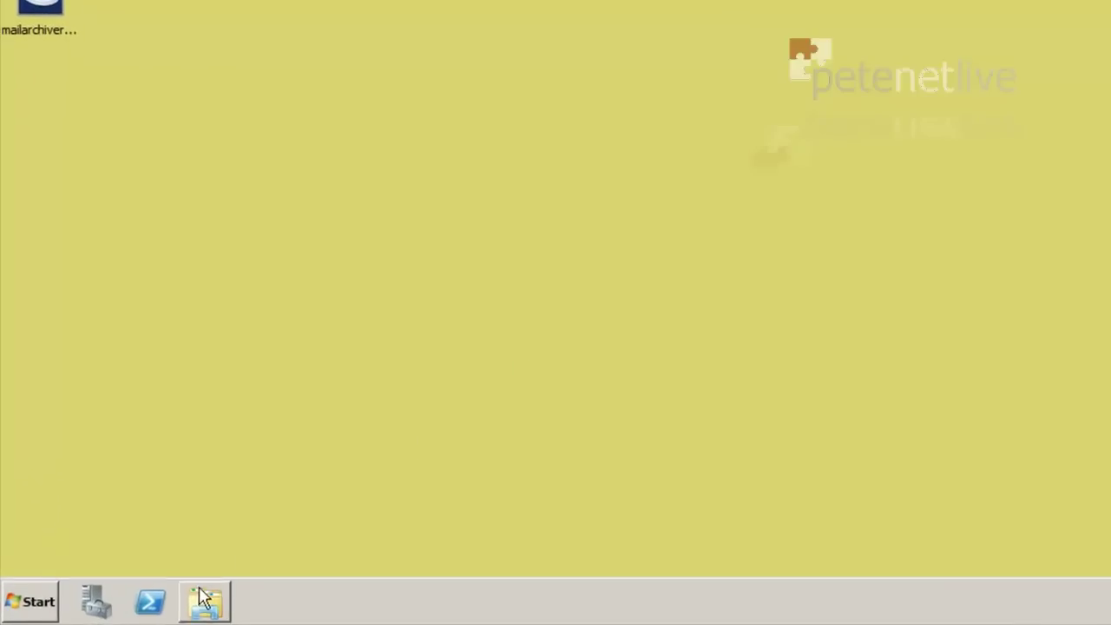
Launch GFI MailArchiver from Start > All Programs > GFI MailArchiver
left_click(19, 600)
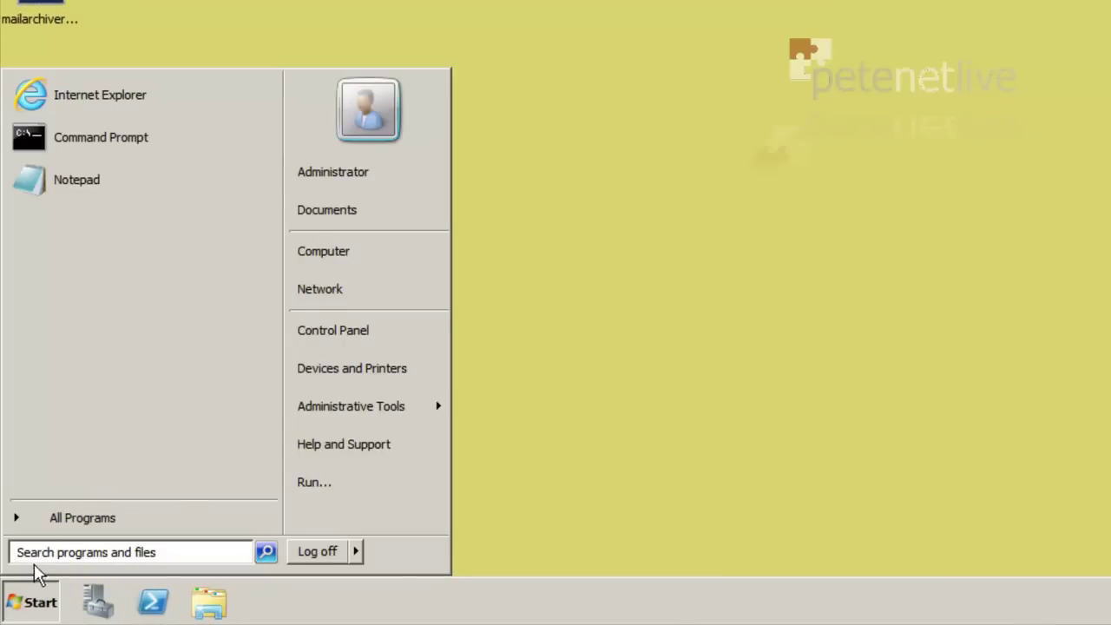
left_click(82, 521)
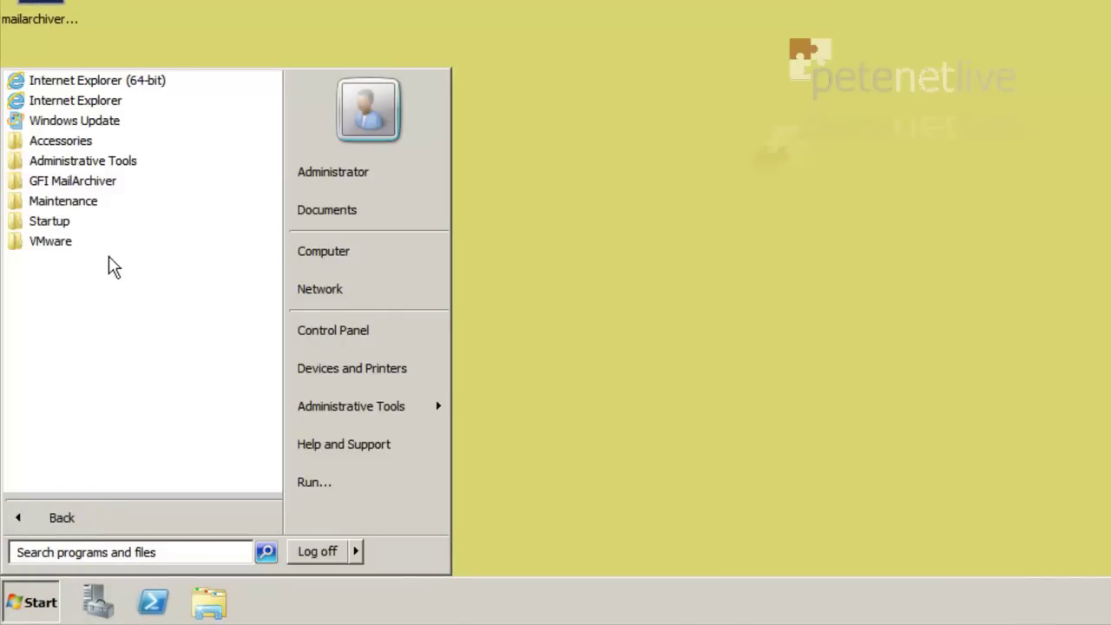
left_click(91, 180)
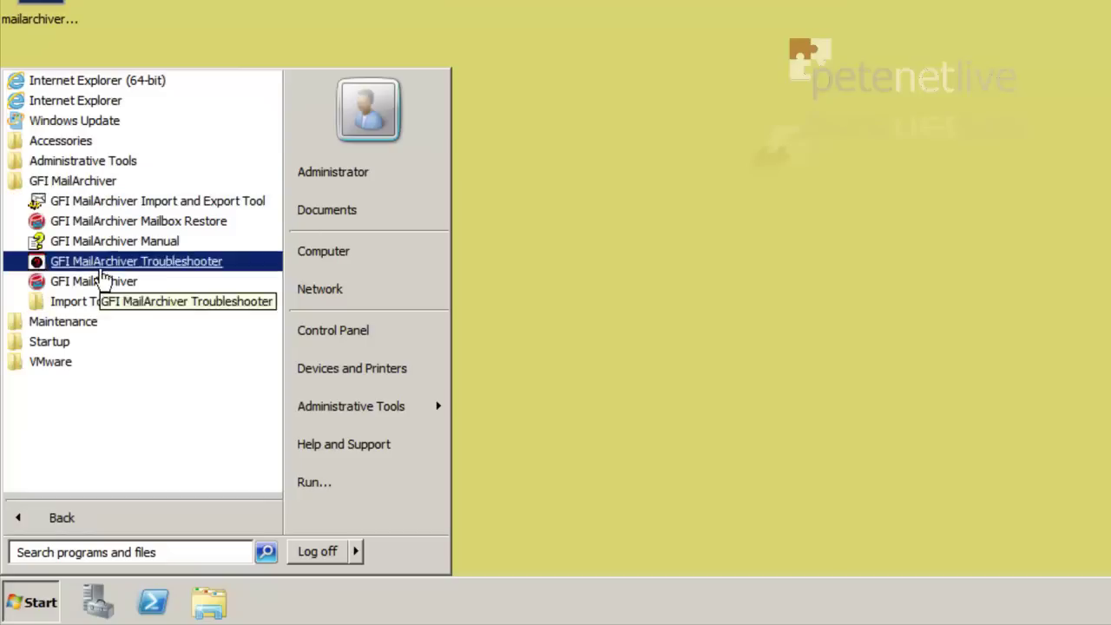
left_click(106, 292)
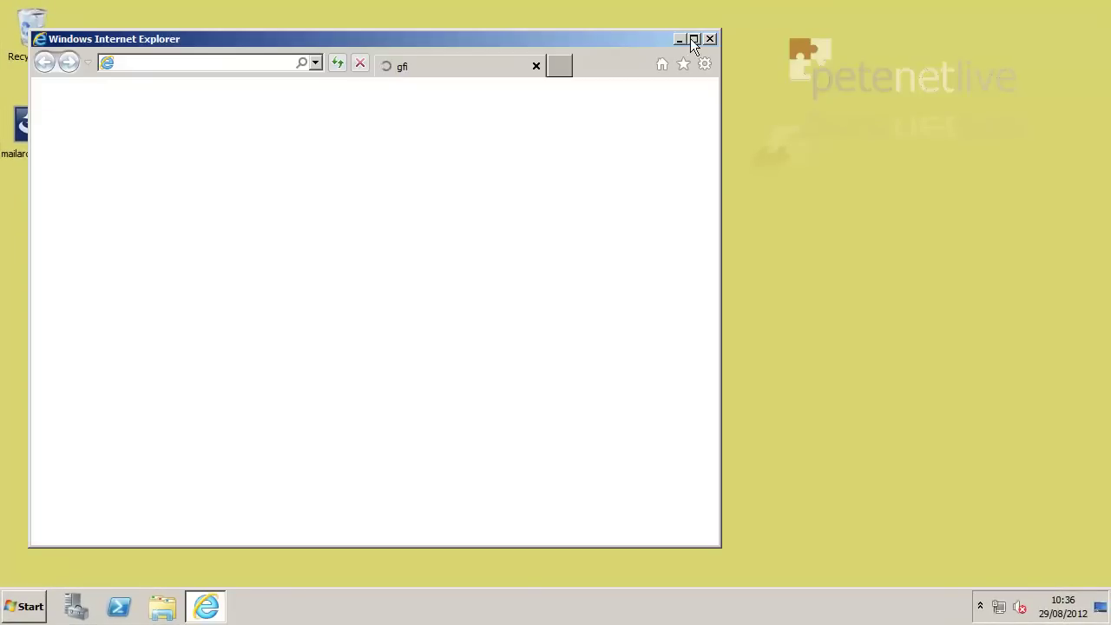
Maximize Internet Explorer and open the Mailbox Folder Structure Retrieval Change Settings wizard
left_click(694, 39)
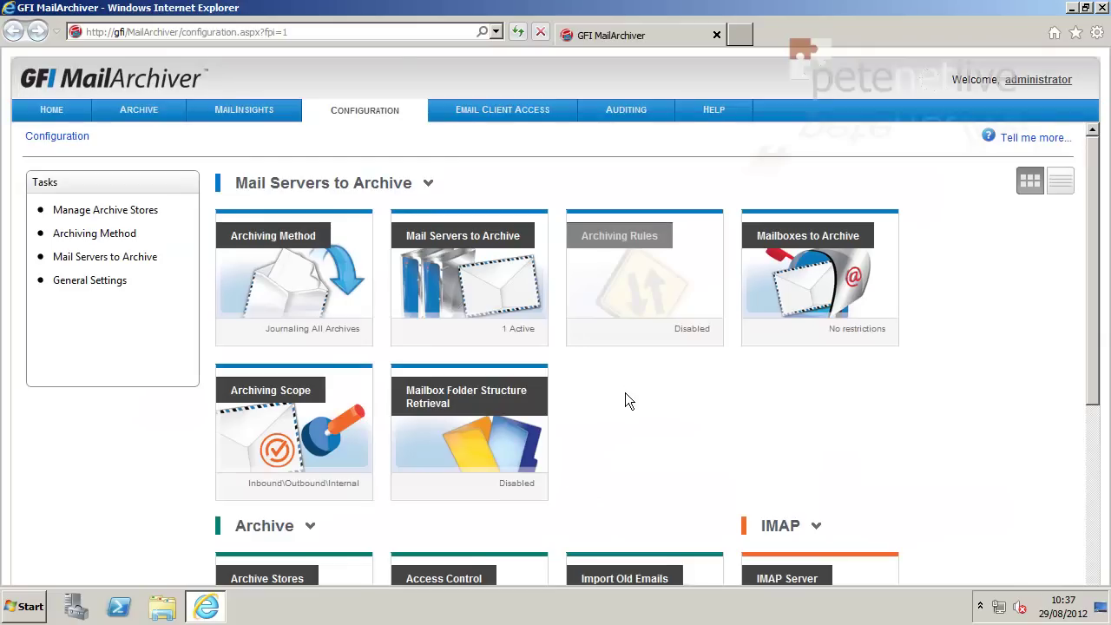
left_click(460, 411)
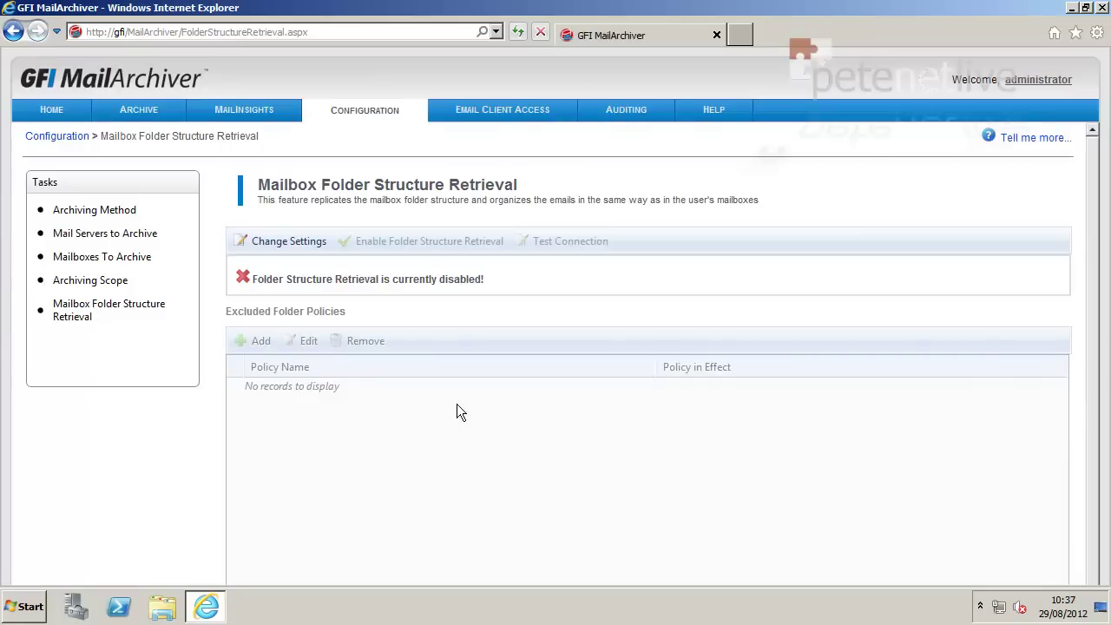
left_click(282, 249)
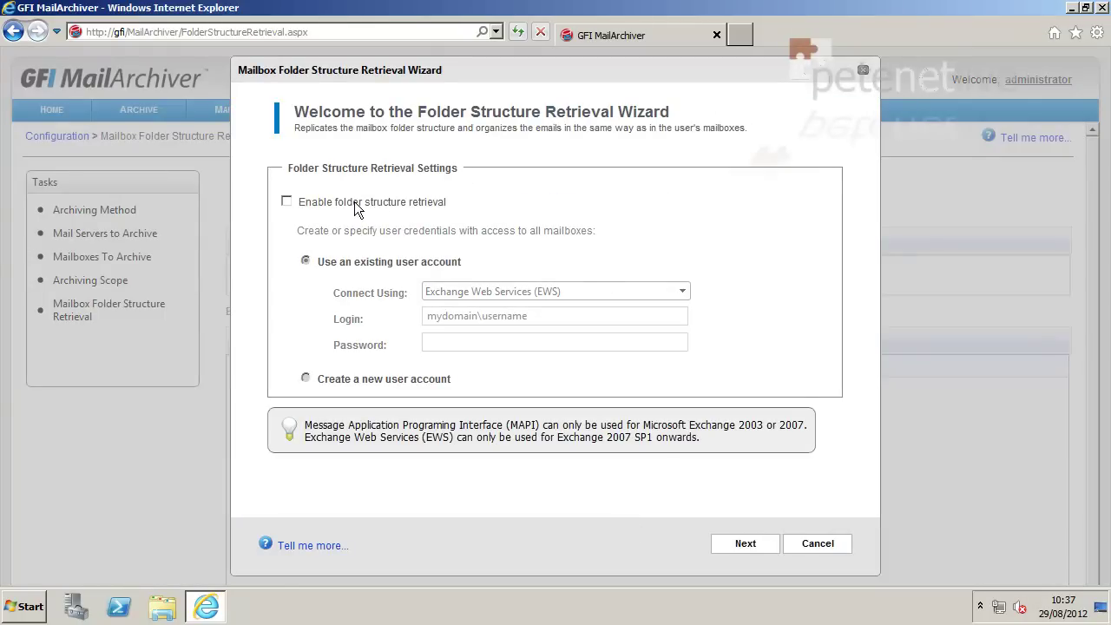
Enable folder structure retrieval over EWS with the domain administrator's login and password, reaching the summary
left_click(286, 201)
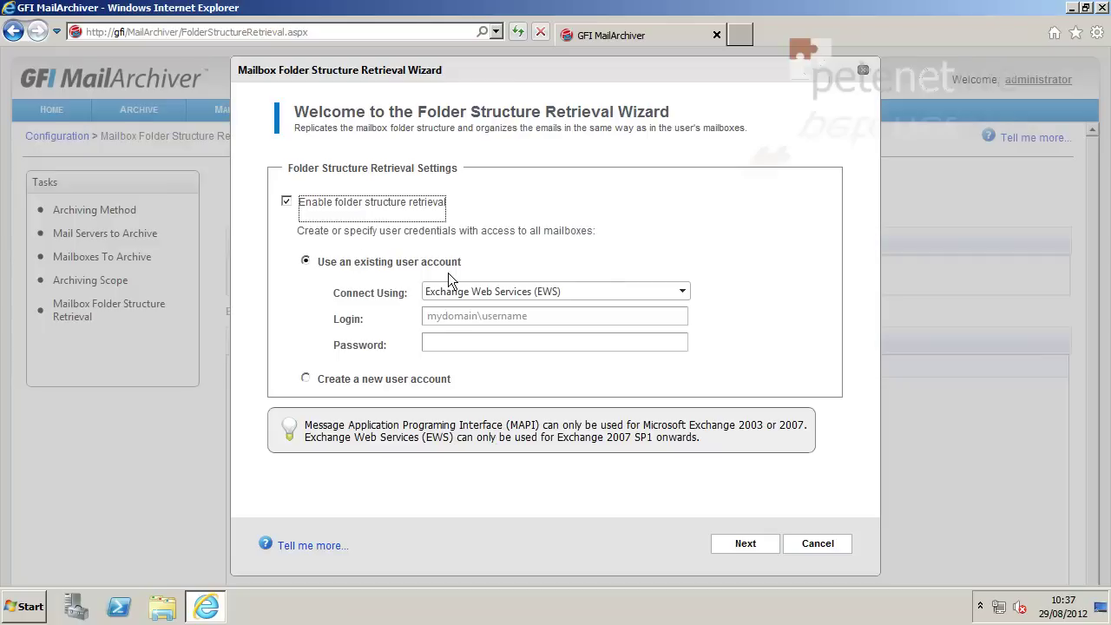
left_click(483, 293)
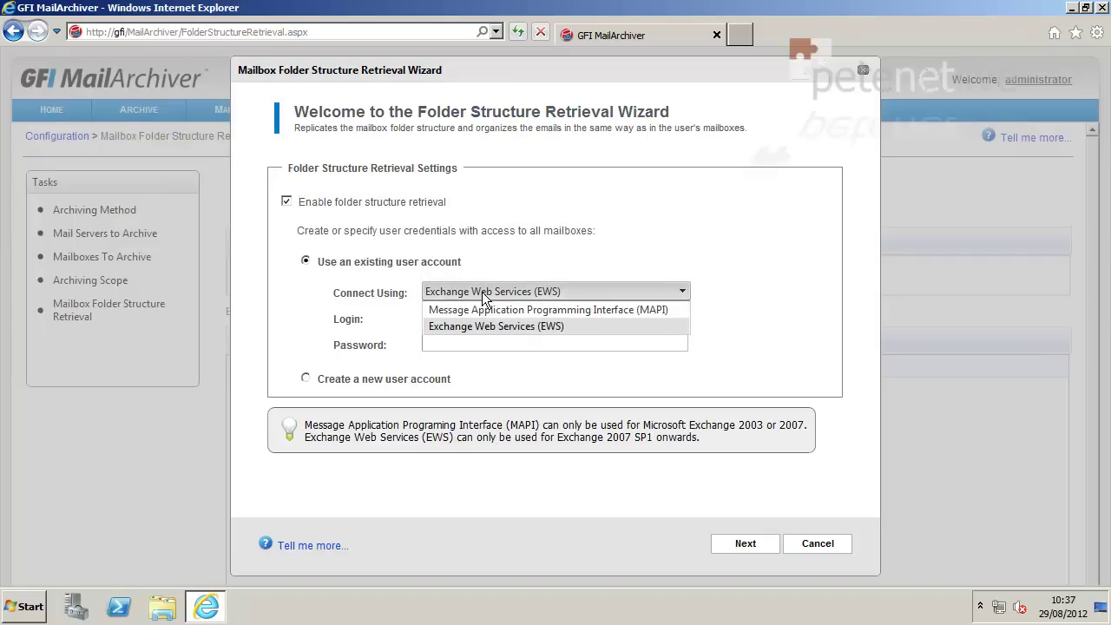
left_click(489, 327)
left_click(472, 318)
type("petenetlive")
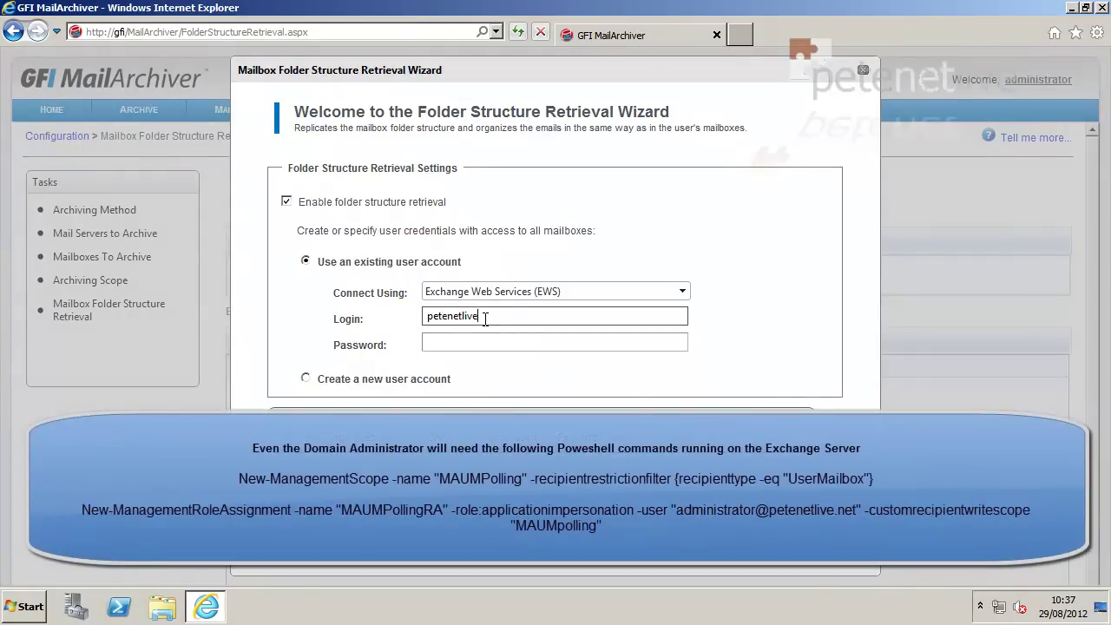
type("\\administrator")
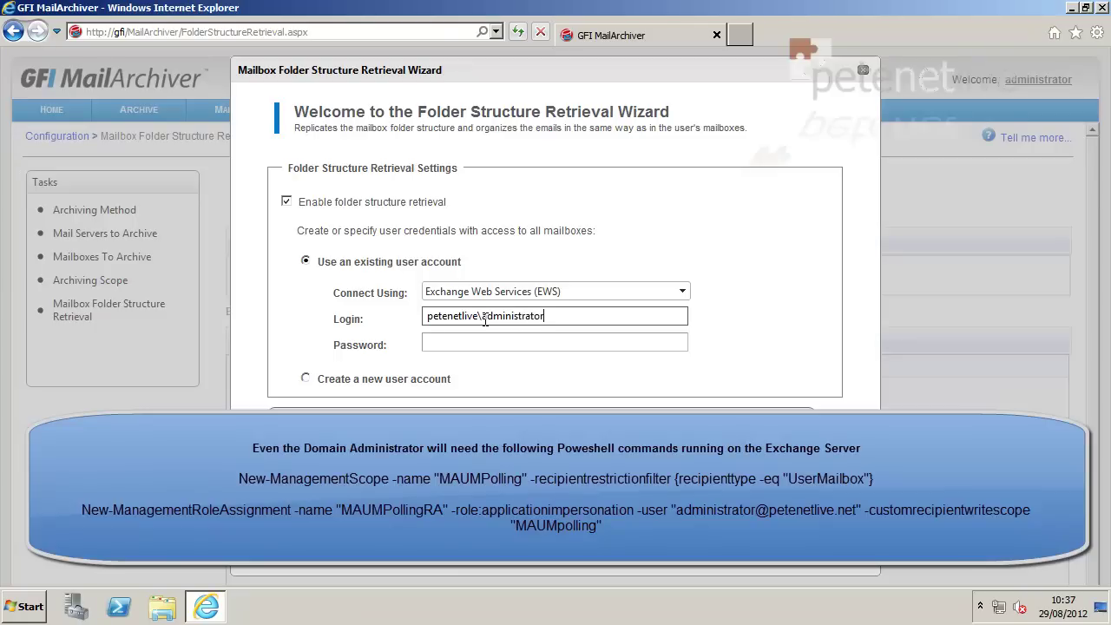
key("Tab")
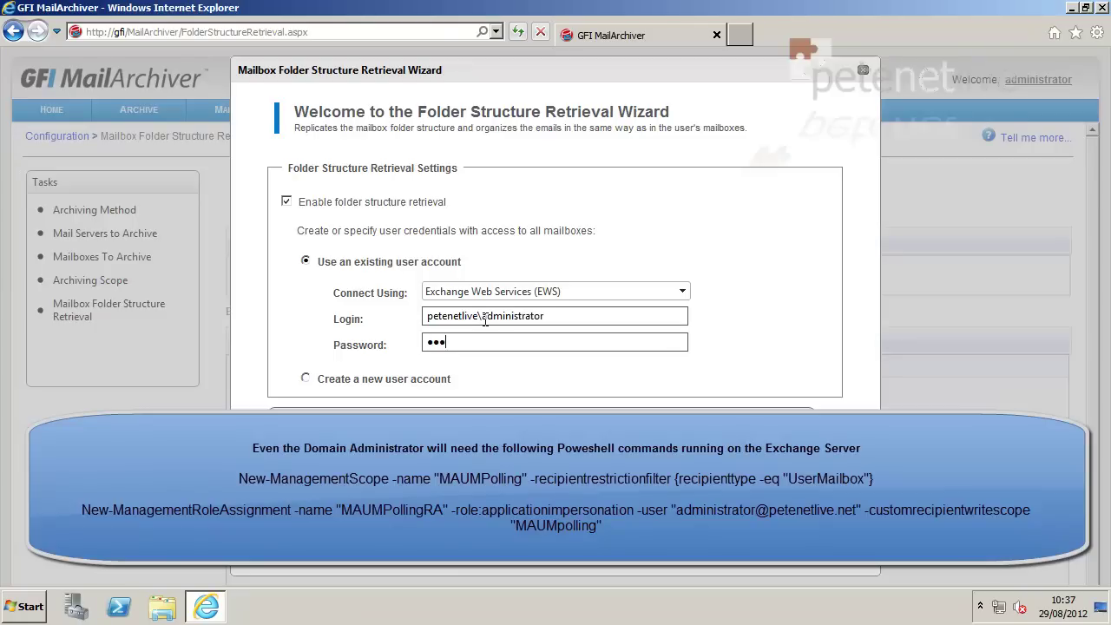
type("Password")
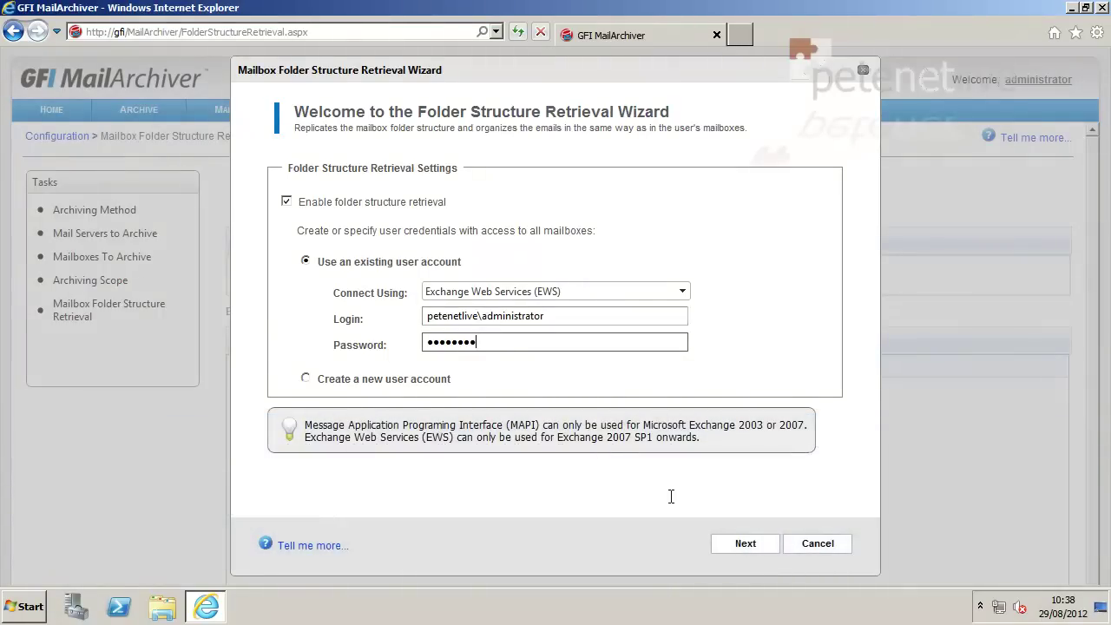
left_click(743, 542)
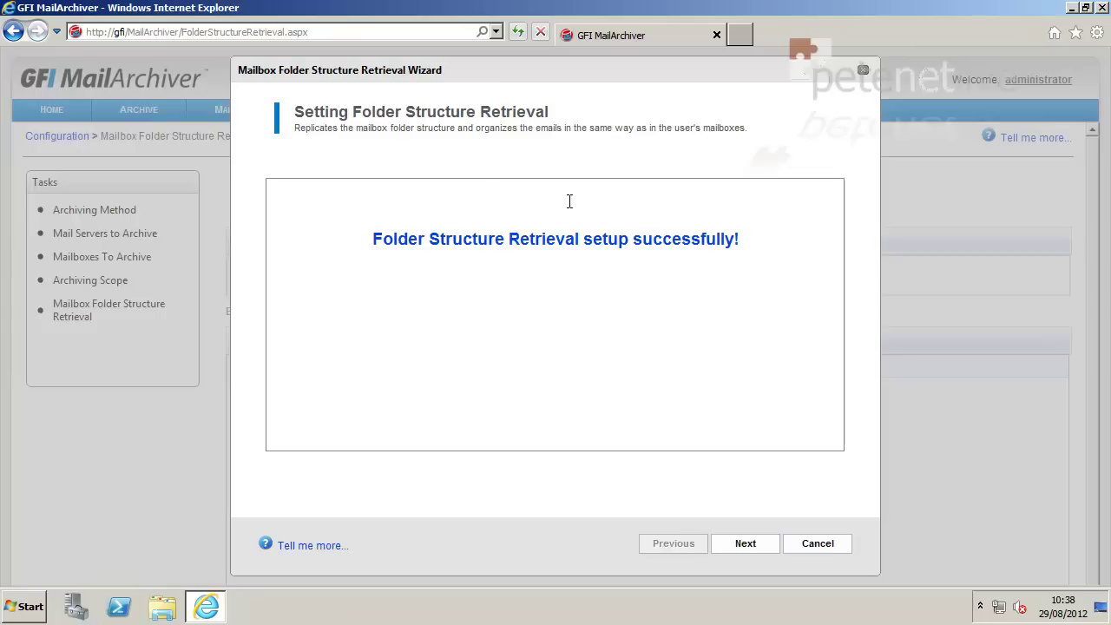
left_click(739, 544)
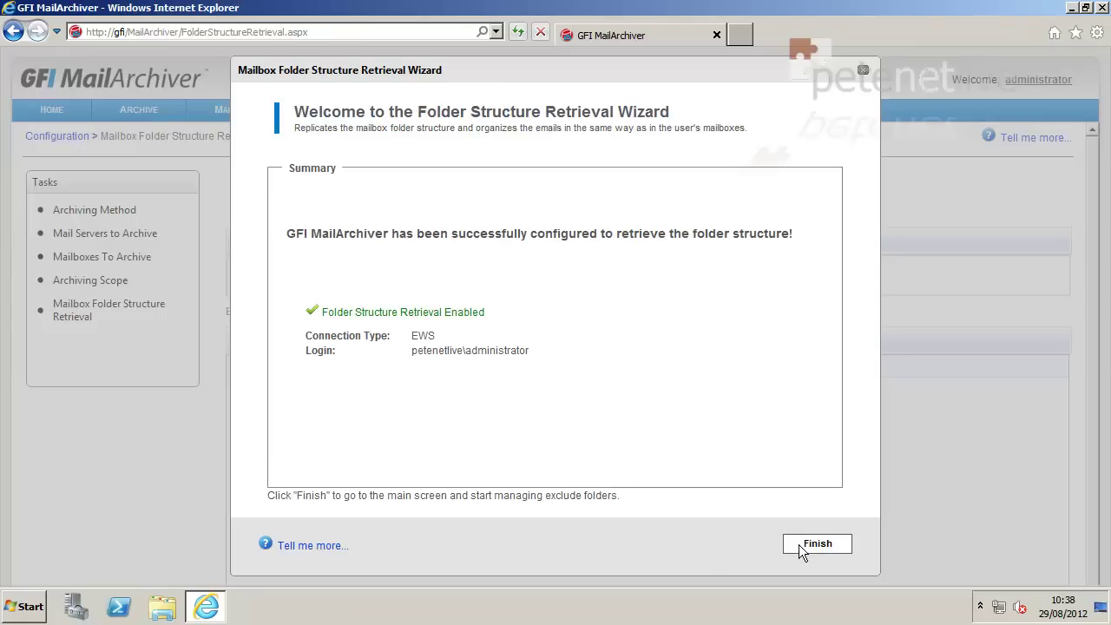
Finish the wizard, confirm the retrieval tile reads Enabled, and minimize Internet Explorer
left_click(800, 544)
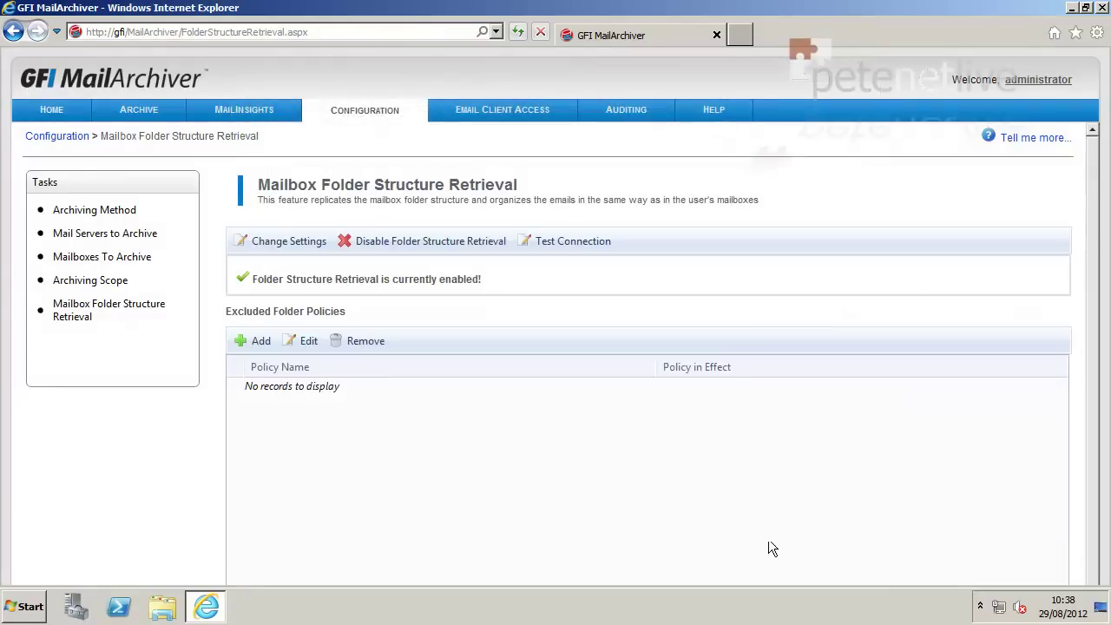
left_click(361, 124)
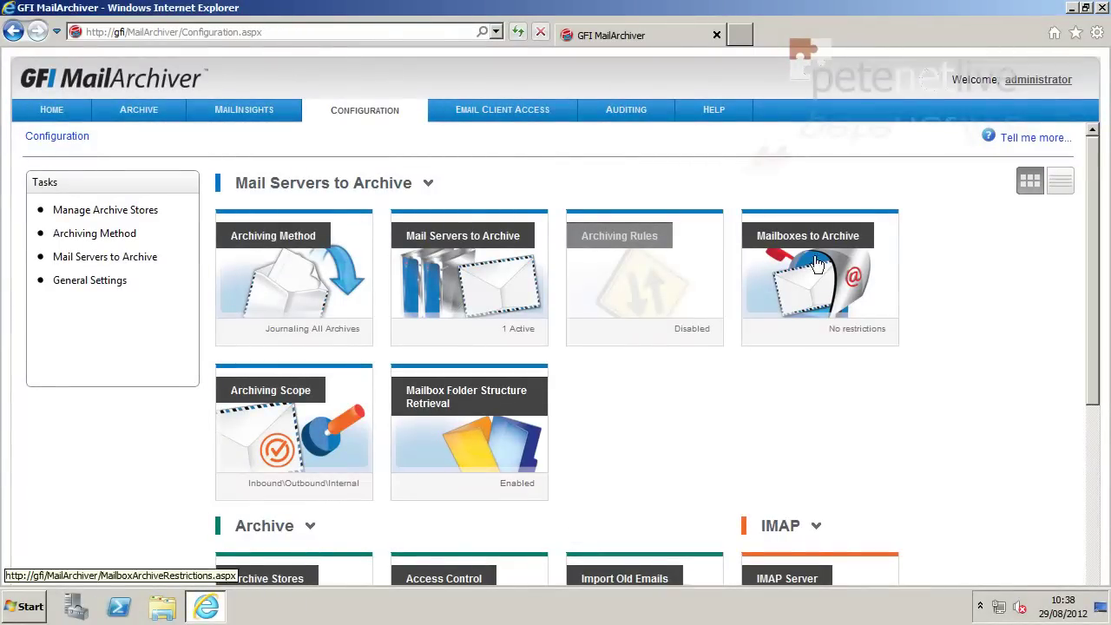
left_click(1073, 8)
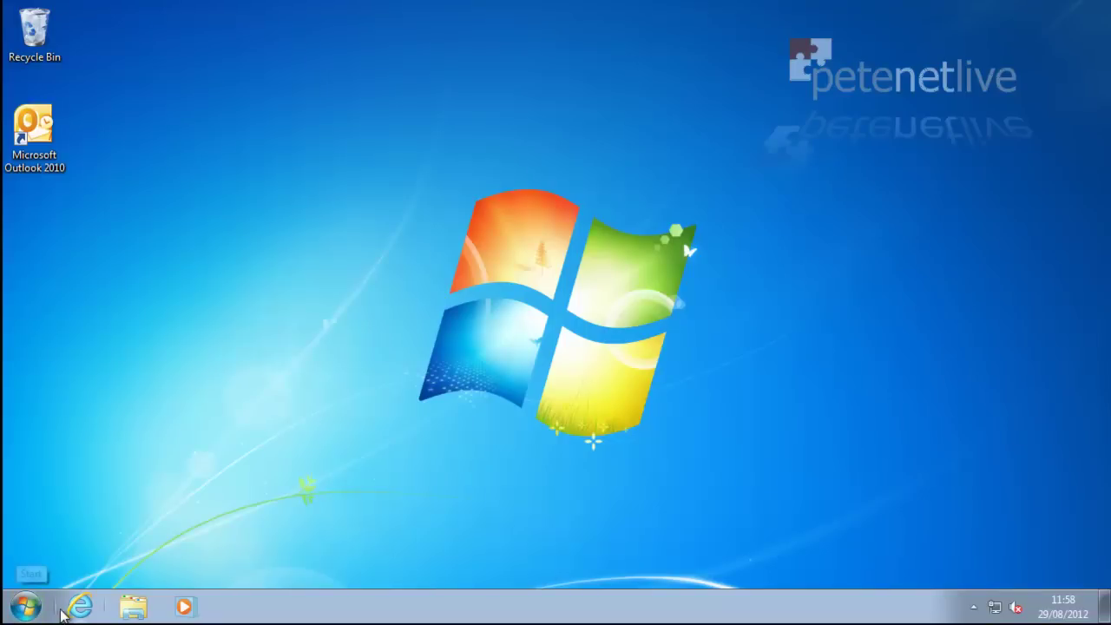
Download and run MAROC_32bitOutlook.exe from the Email Client Access page, then minimize the browser
left_click(83, 610)
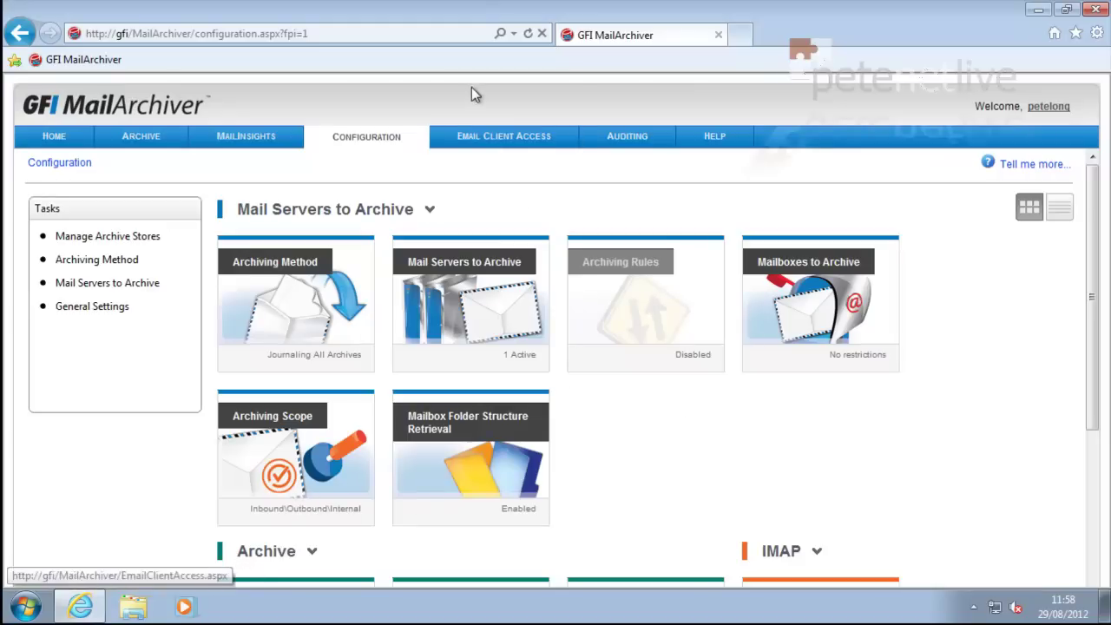
left_click(482, 142)
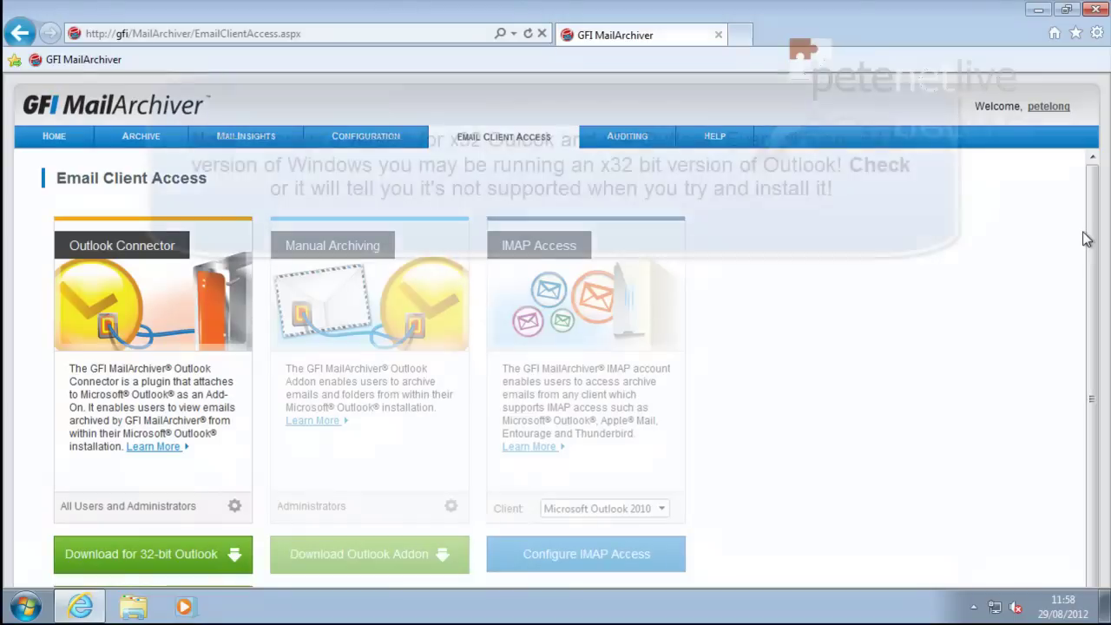
left_click_drag(1085, 235, 1085, 272)
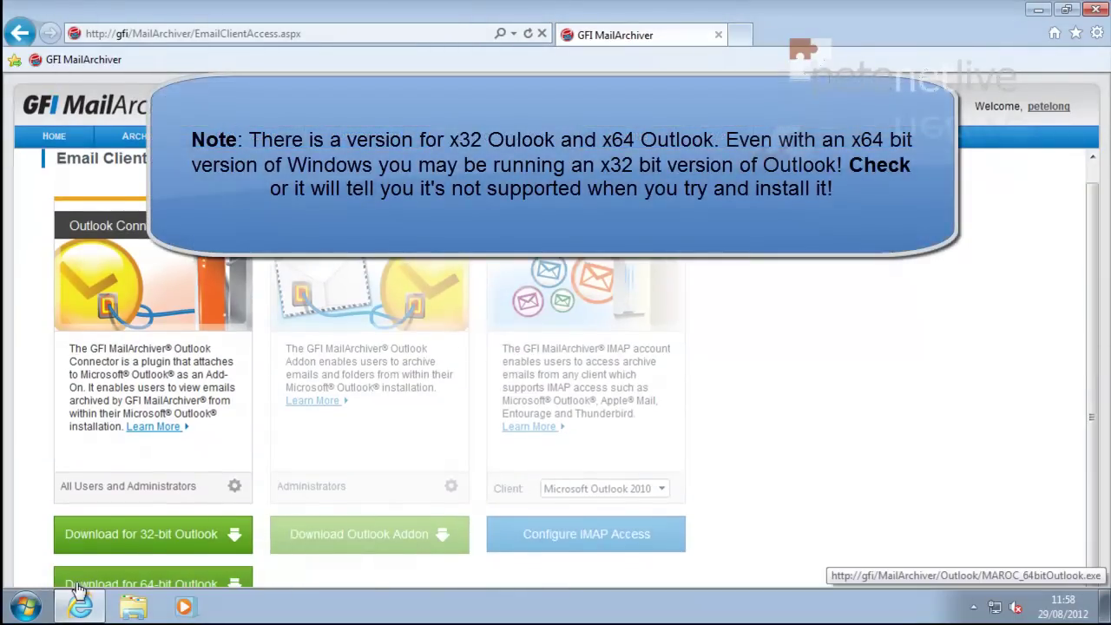
left_click(146, 538)
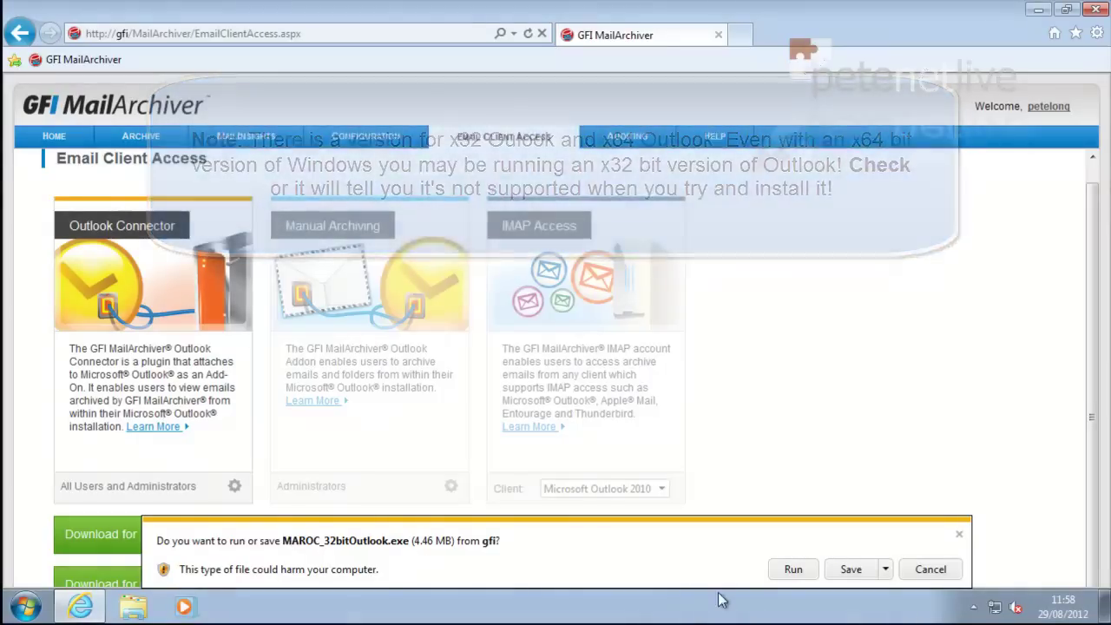
left_click(773, 570)
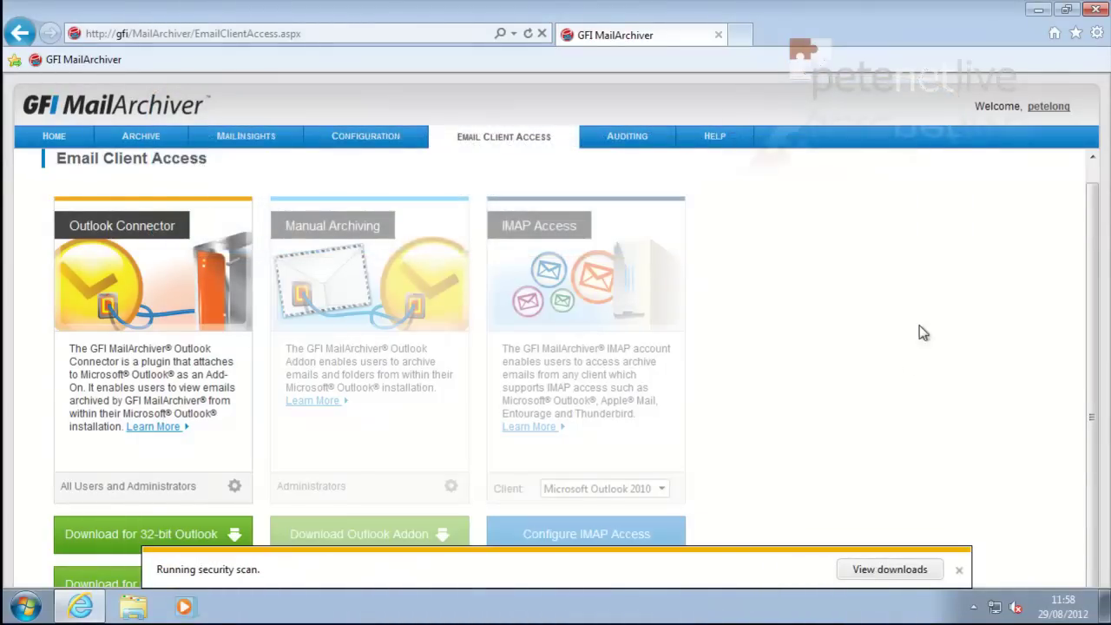
left_click(1039, 16)
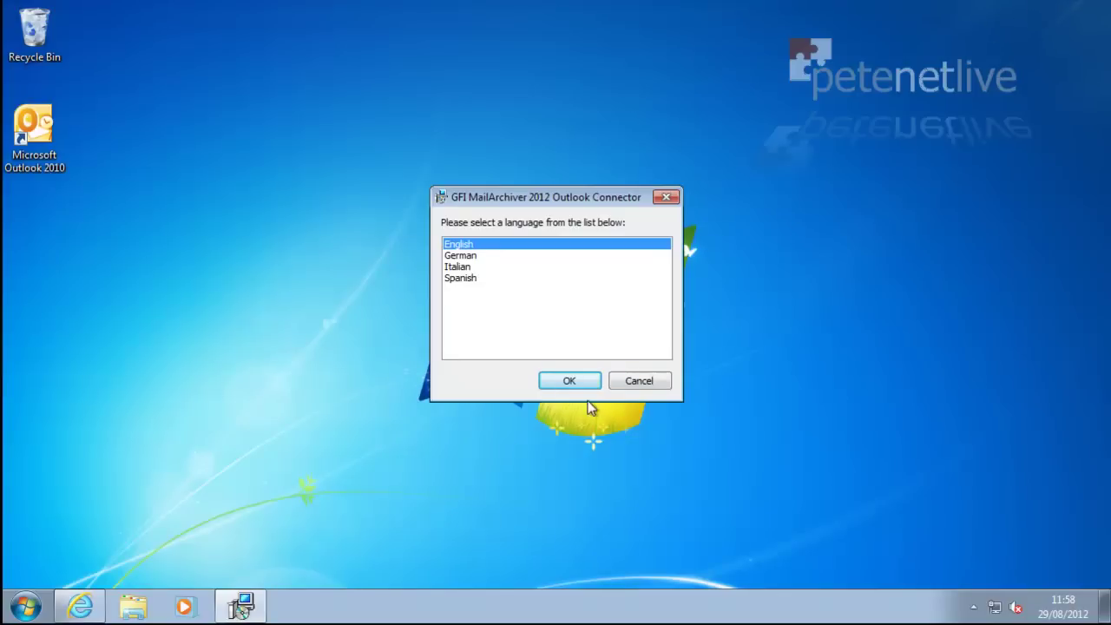
Choose English and accept the Outlook Connector license agreement
left_click(566, 381)
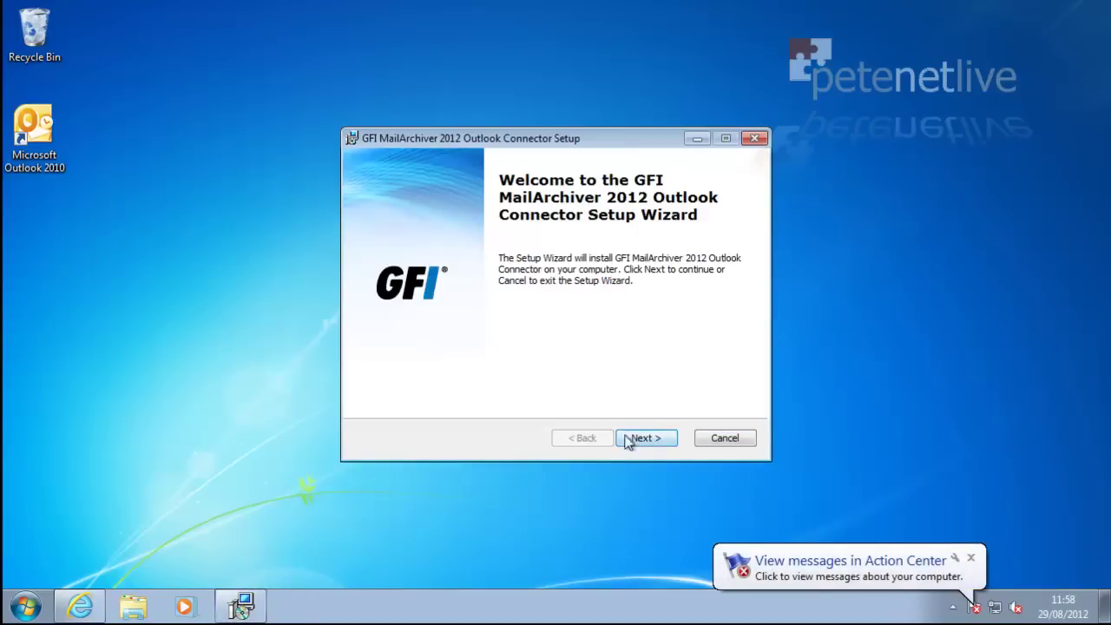
left_click(640, 440)
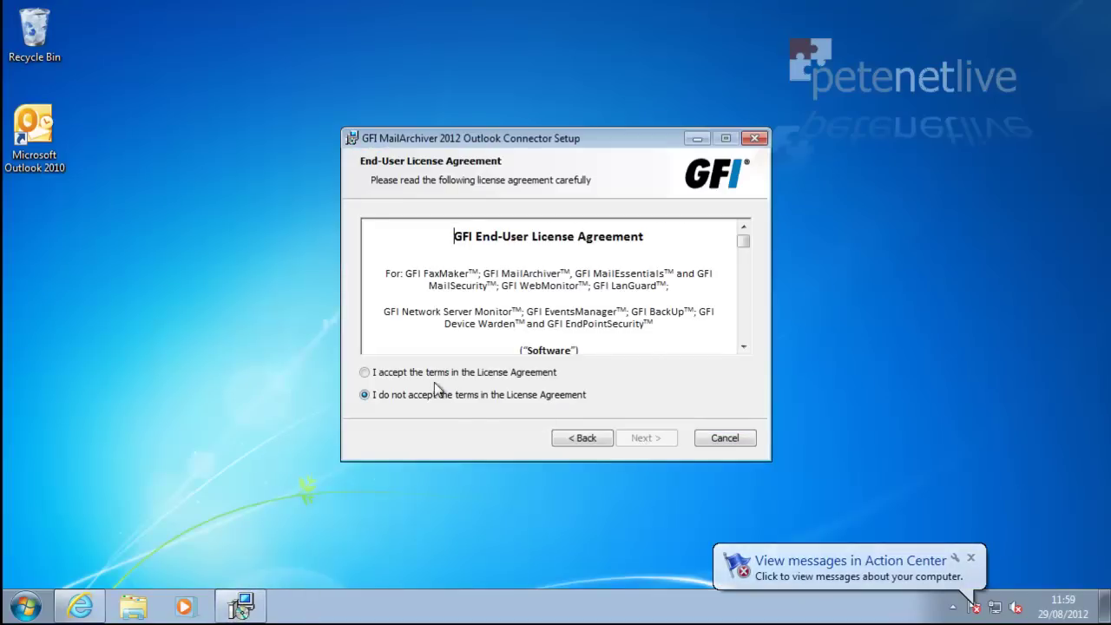
left_click(401, 371)
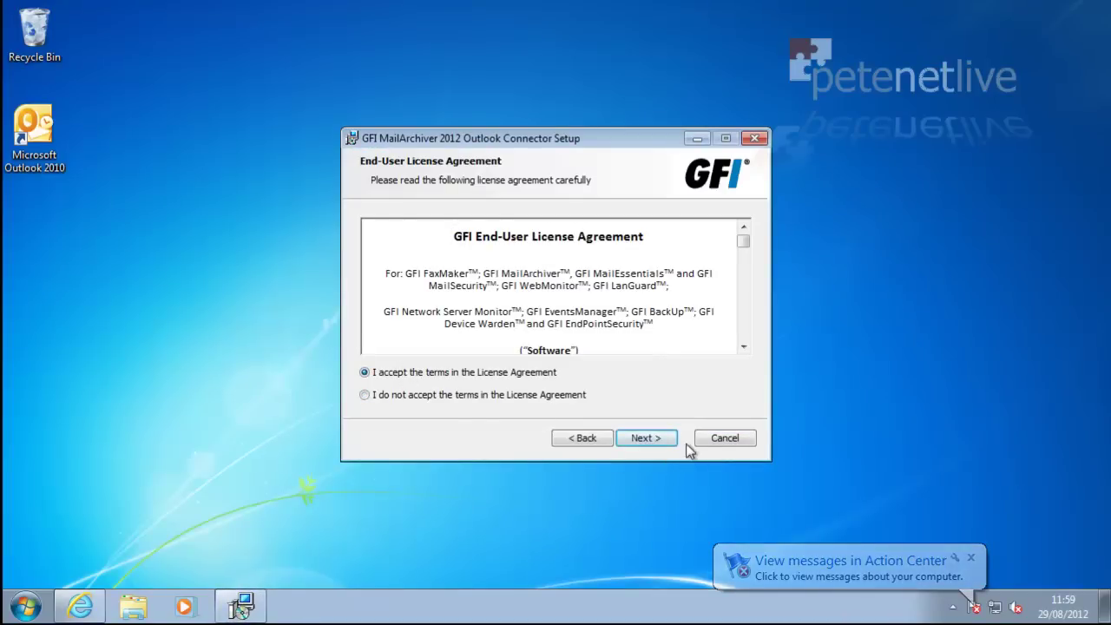
left_click(647, 434)
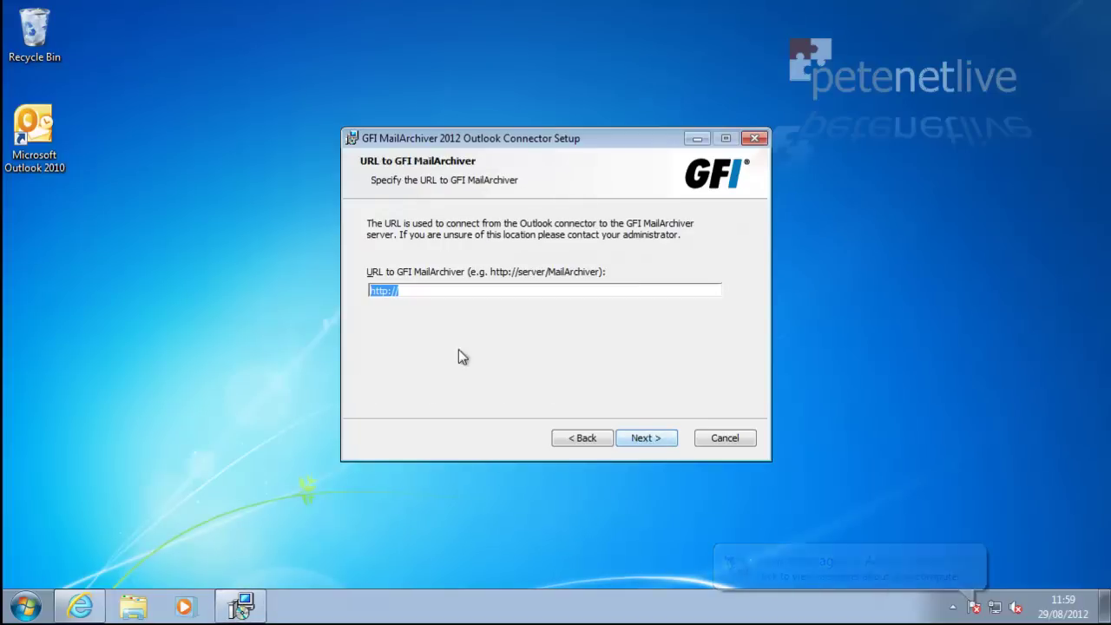
left_click(406, 289)
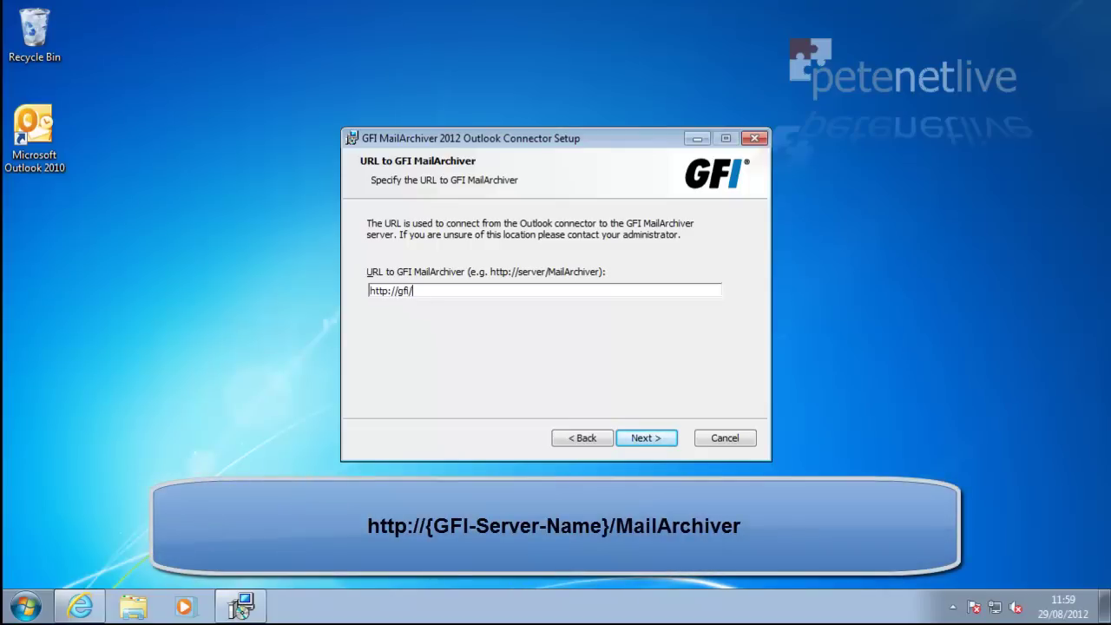
type("gfi/MailArchiver")
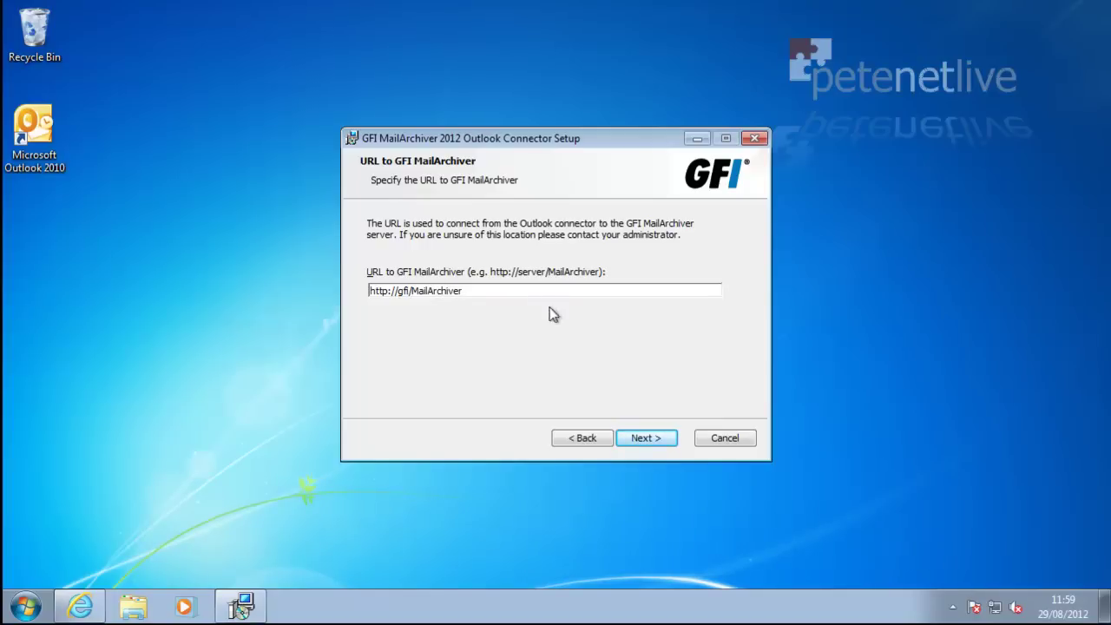
left_click(648, 440)
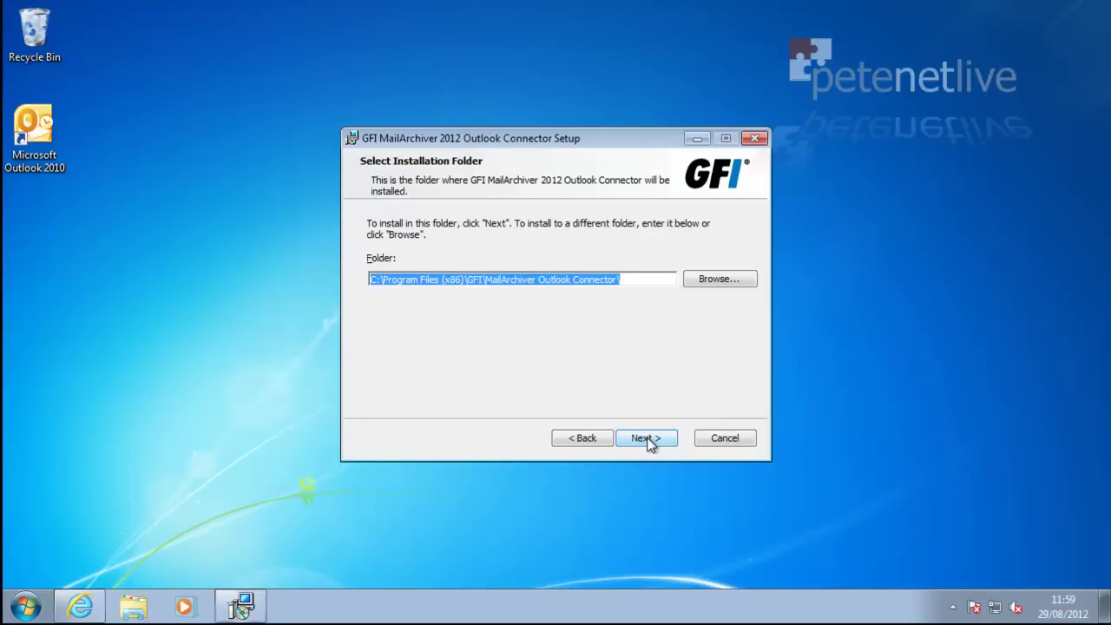
left_click(648, 439)
left_click(647, 440)
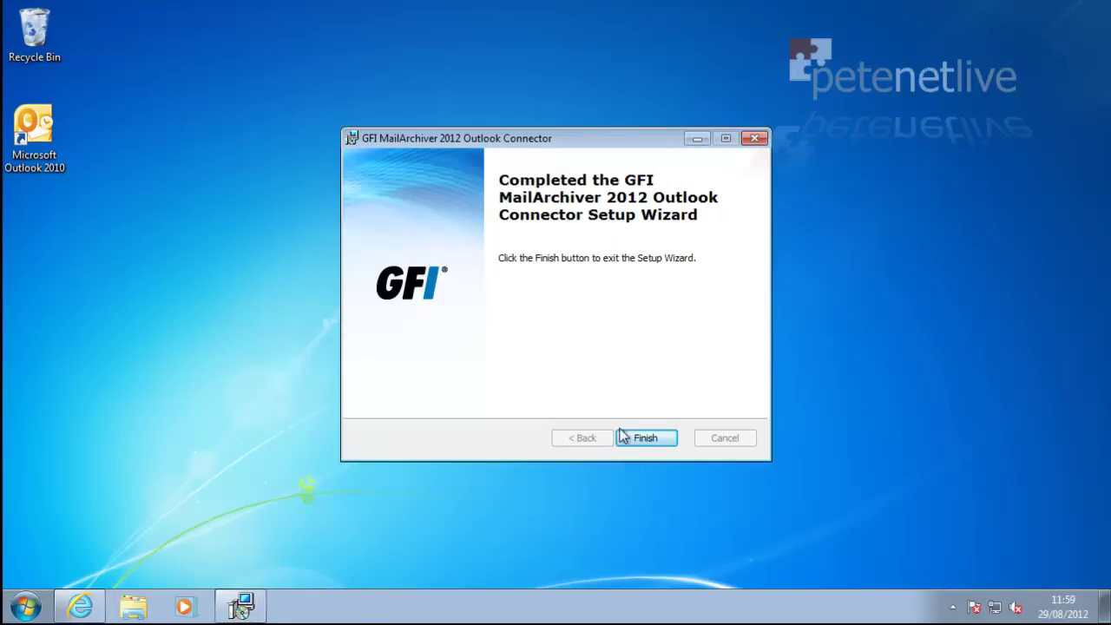
left_click(640, 435)
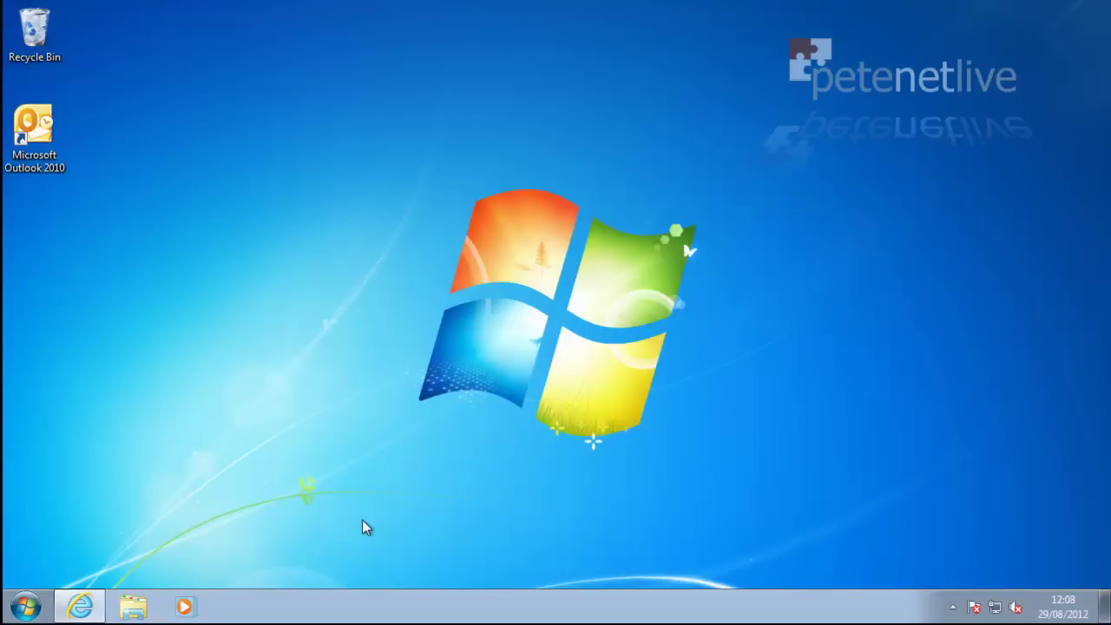
Start Outlook and open the GFI MailArchiver Mailbox Inbox showing its 4 archived messages
right_click(68, 124)
left_click(71, 133)
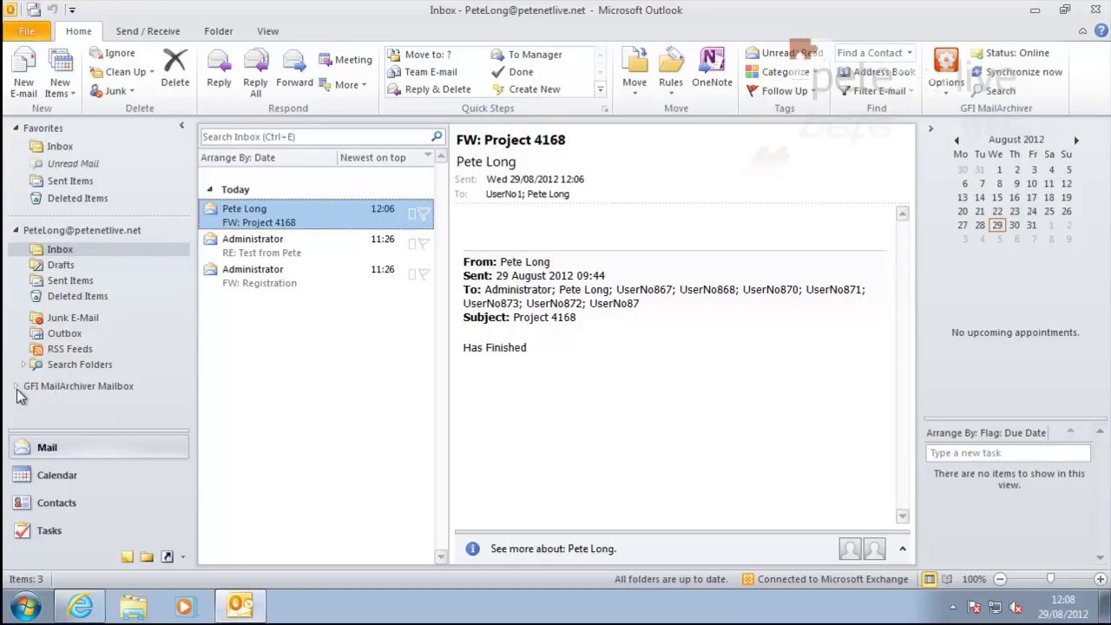
left_click(23, 395)
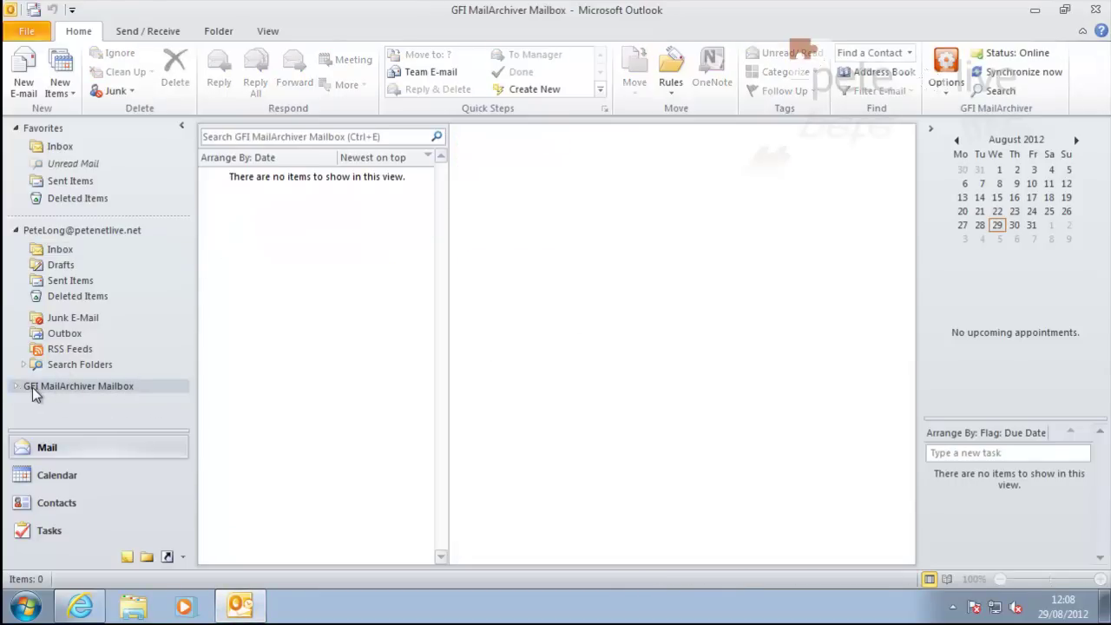
double_click(35, 391)
left_click(49, 406)
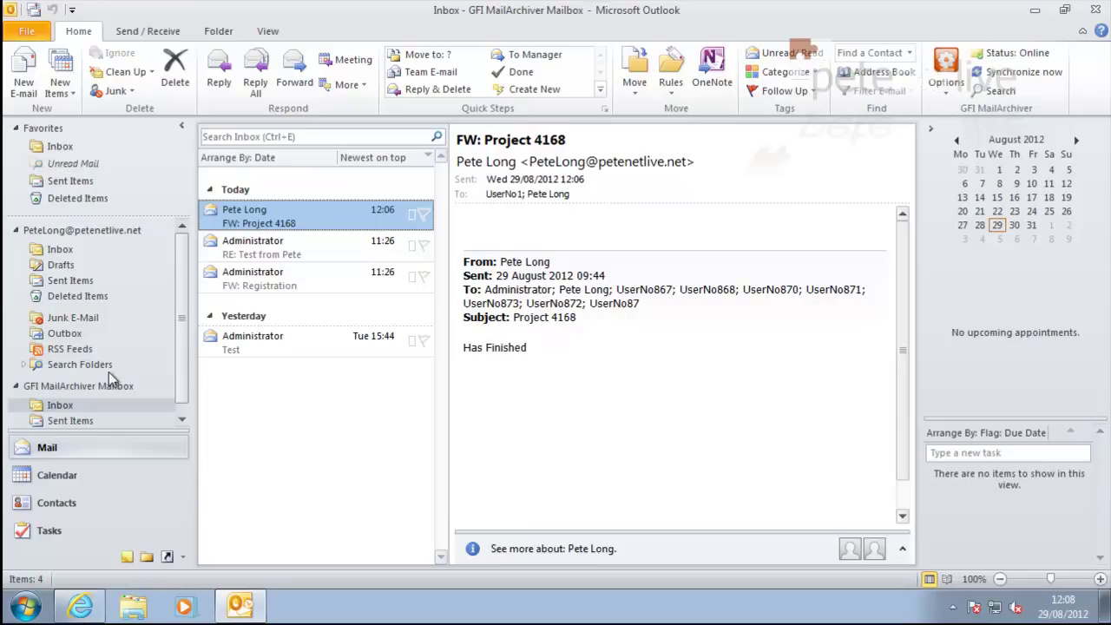
Try removing FW: Project 4168 from the mailbox Inbox and check the archived Inbox still holds it
left_click(63, 249)
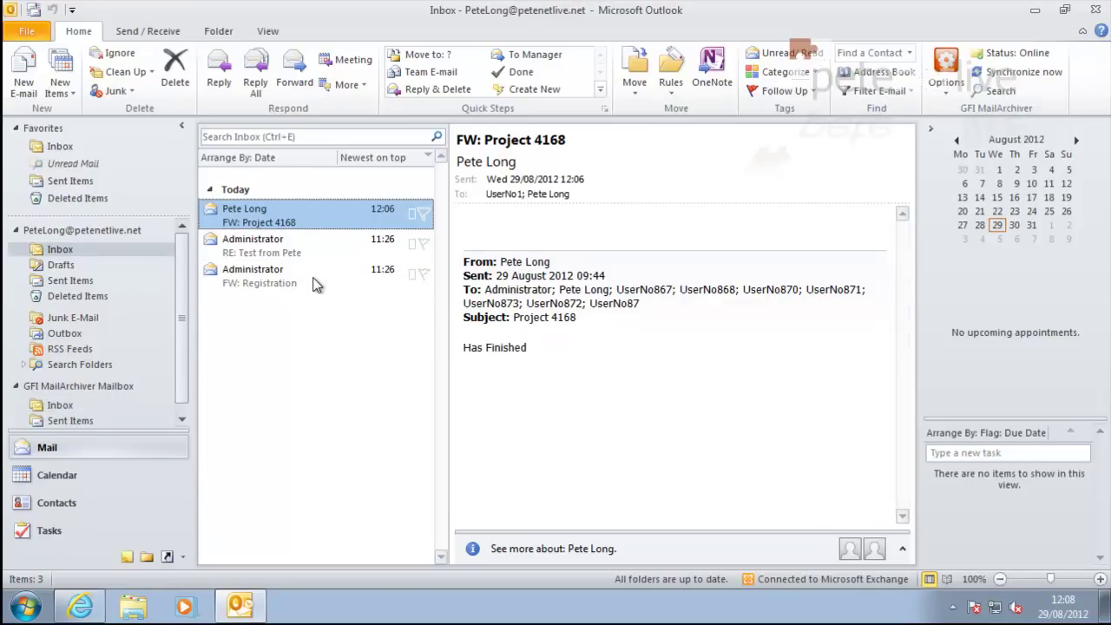
right_click(316, 225)
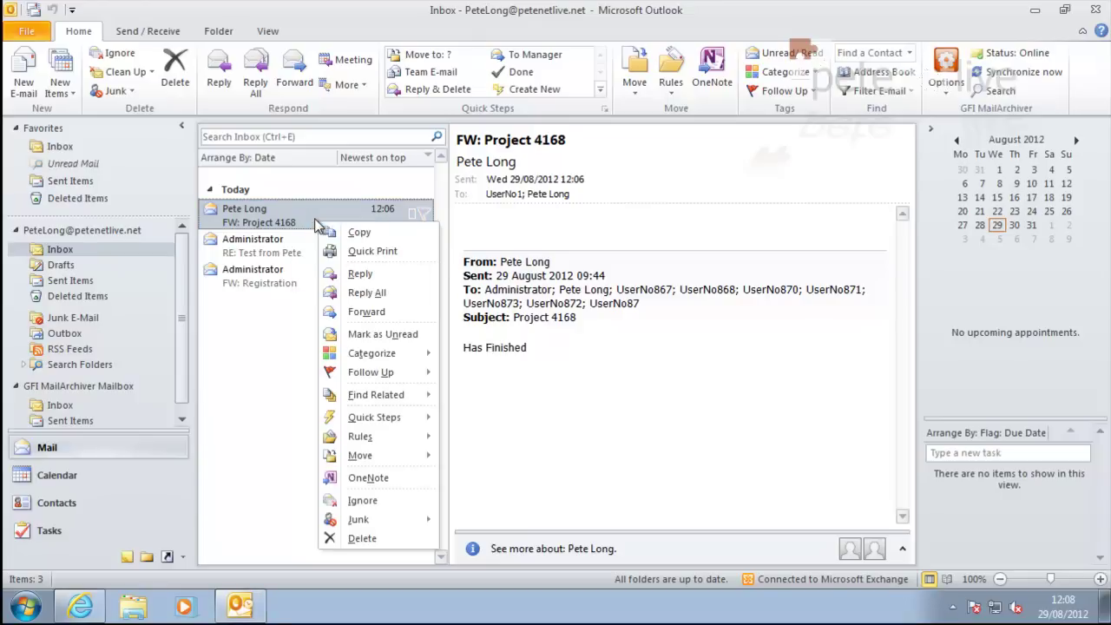
mouse_move(369, 519)
left_click(486, 474)
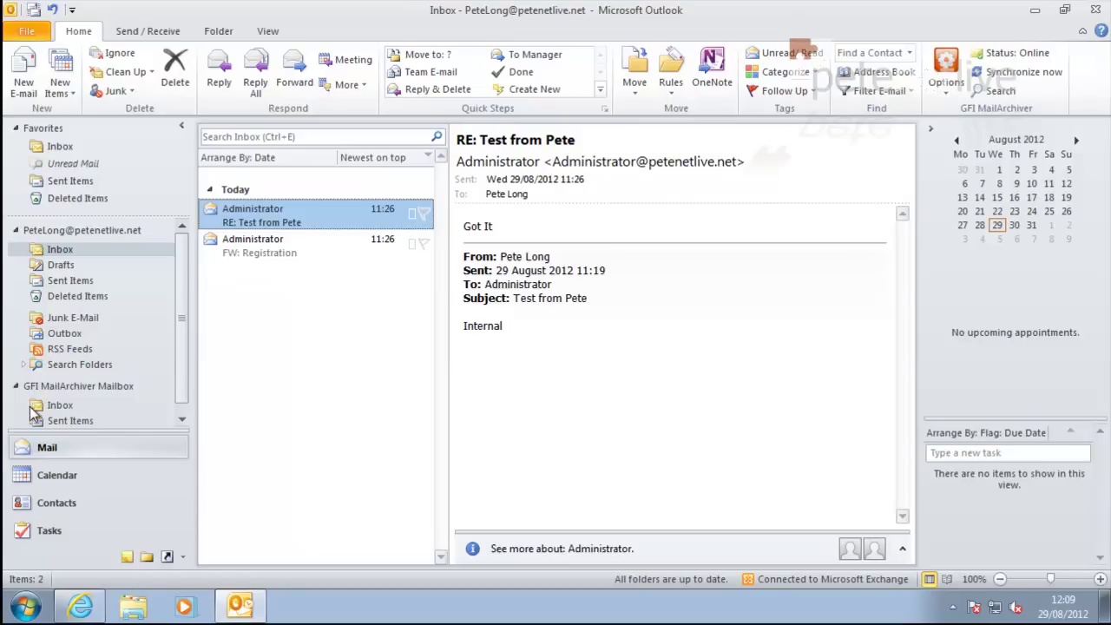
left_click(53, 406)
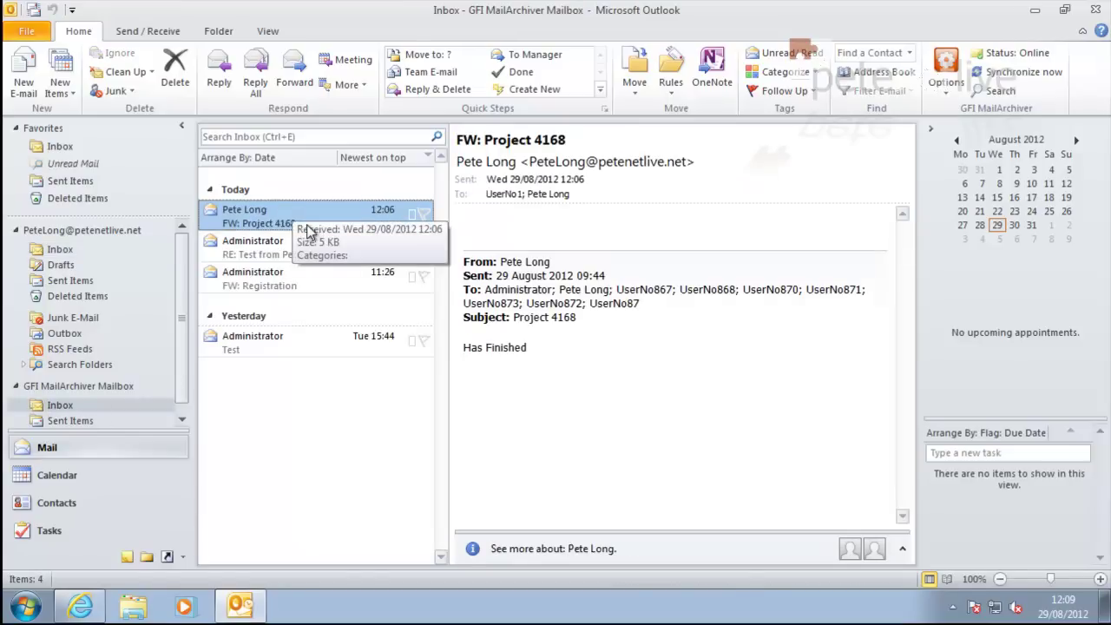
Delete FW: Project 4168 from the mailbox's own Inbox, leaving 2 messages
left_click(74, 249)
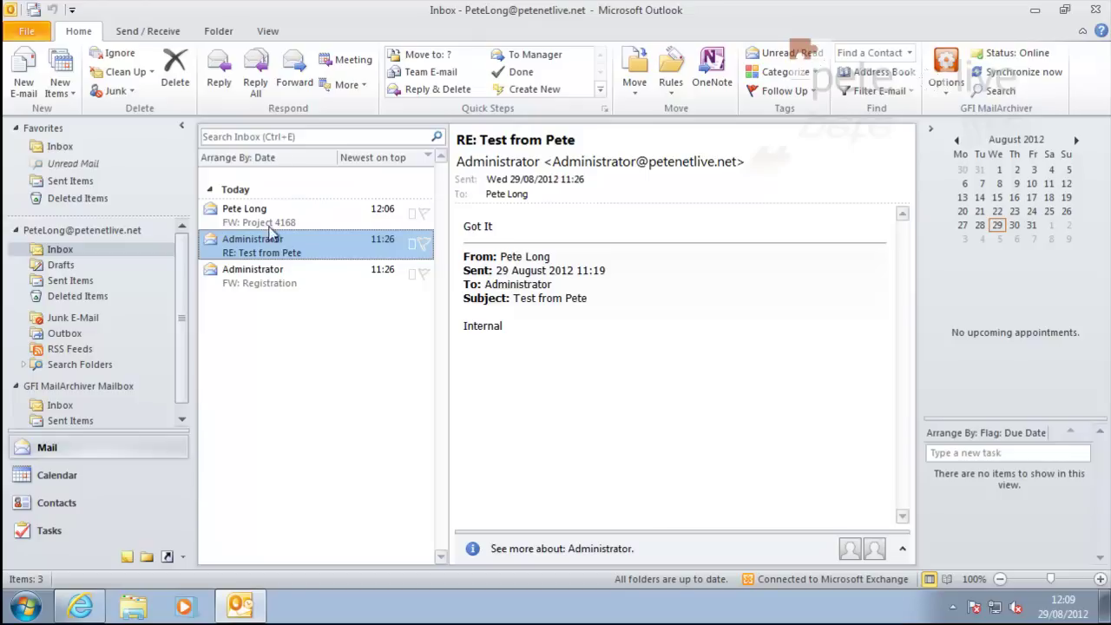
left_click(271, 218)
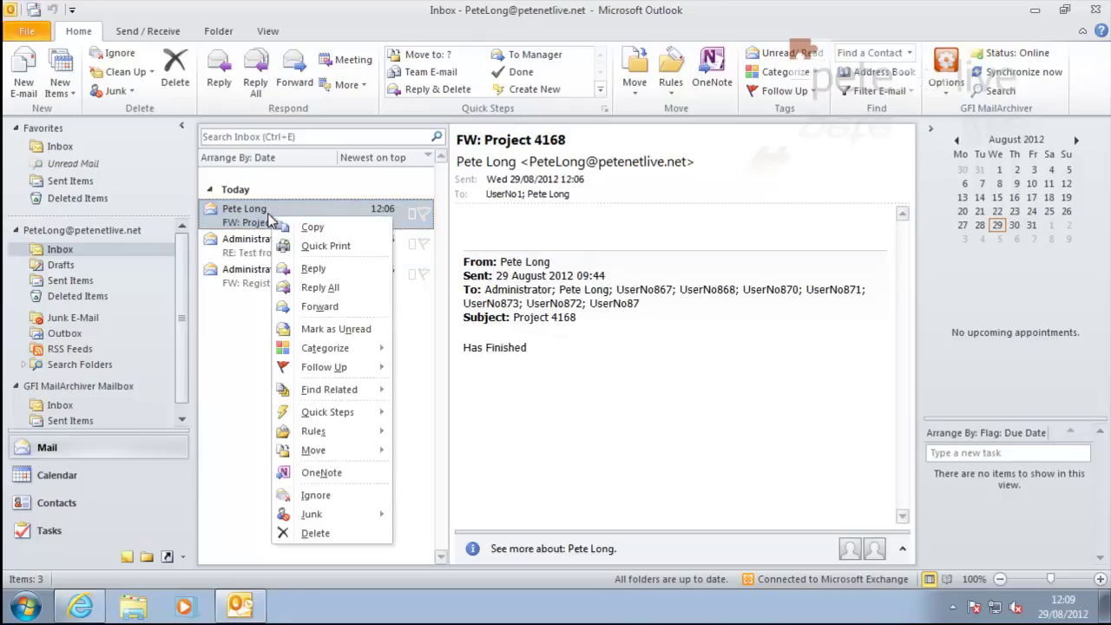
right_click(271, 219)
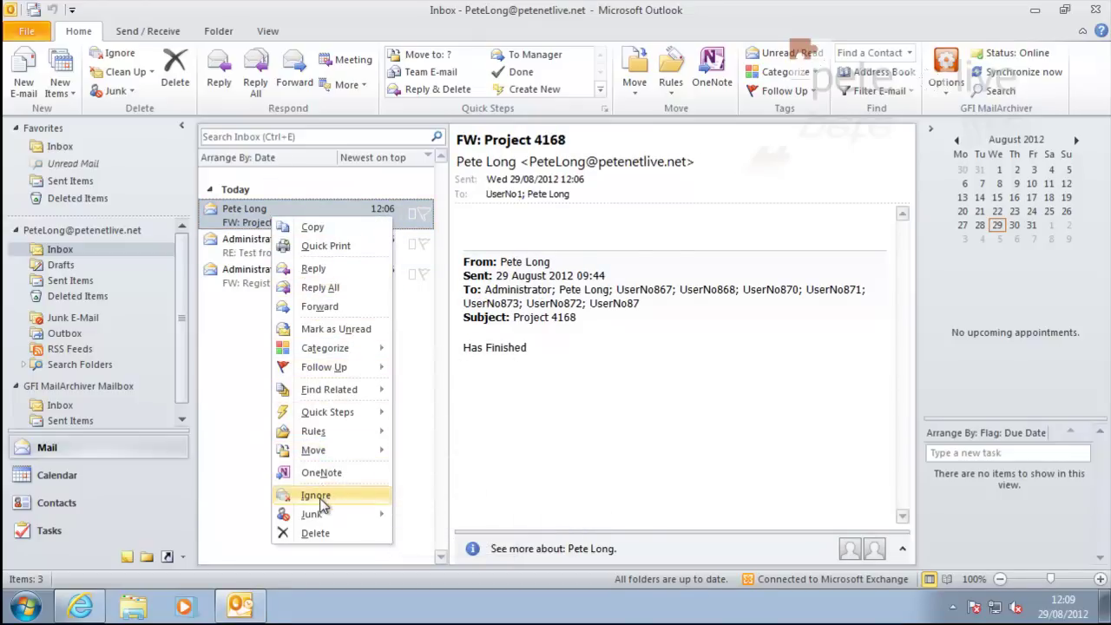
left_click(315, 533)
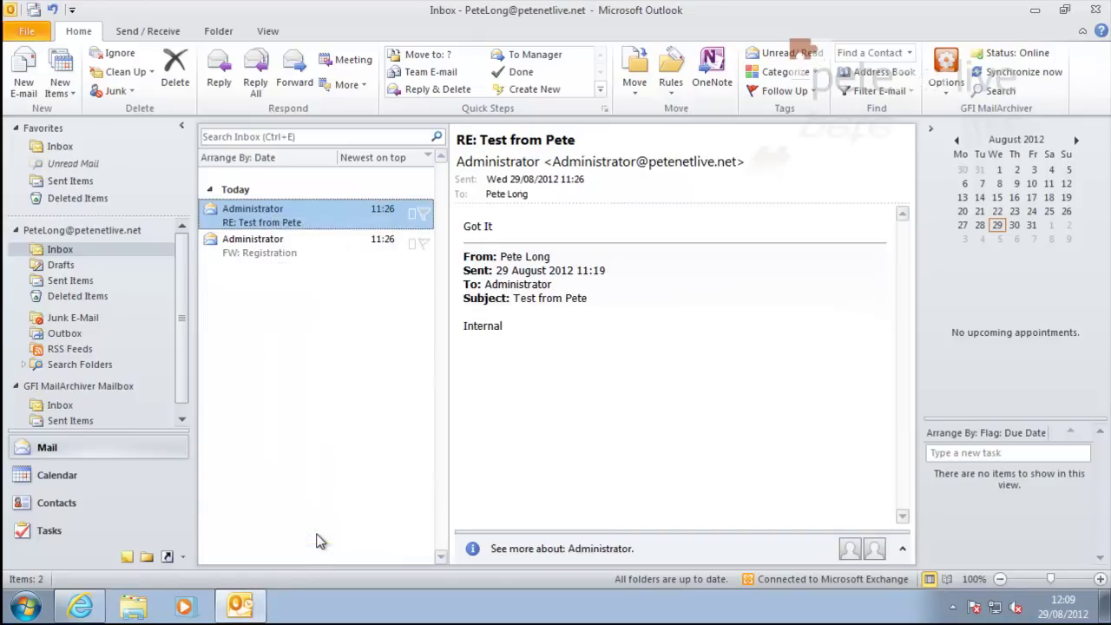
Permanently delete FW: Project 4168 from Deleted Items, confirming with Yes
left_click(60, 297)
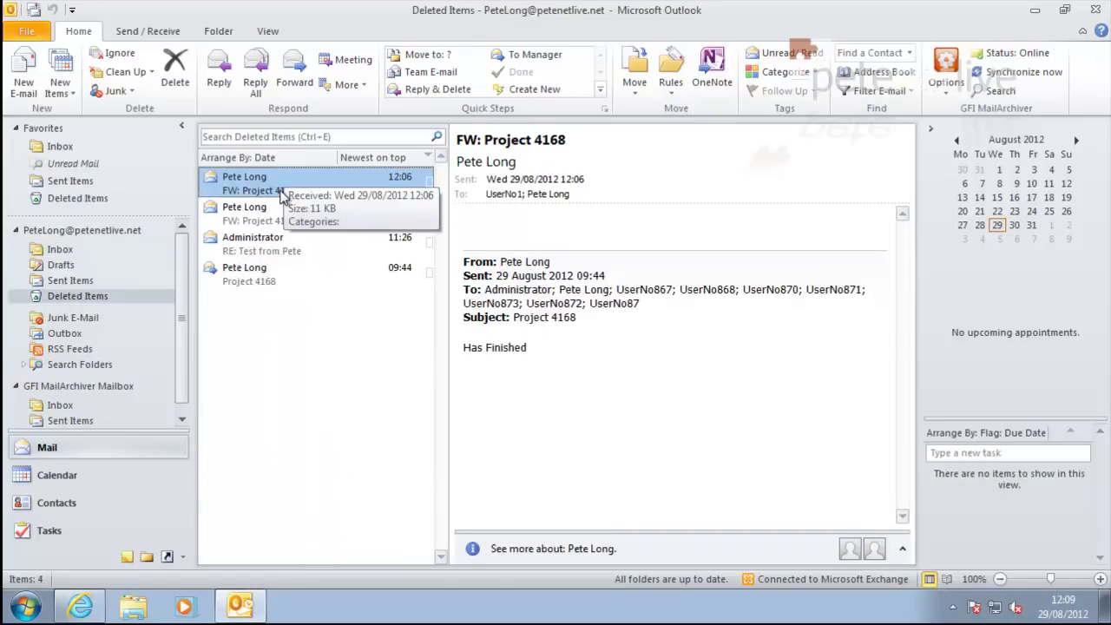
right_click(281, 184)
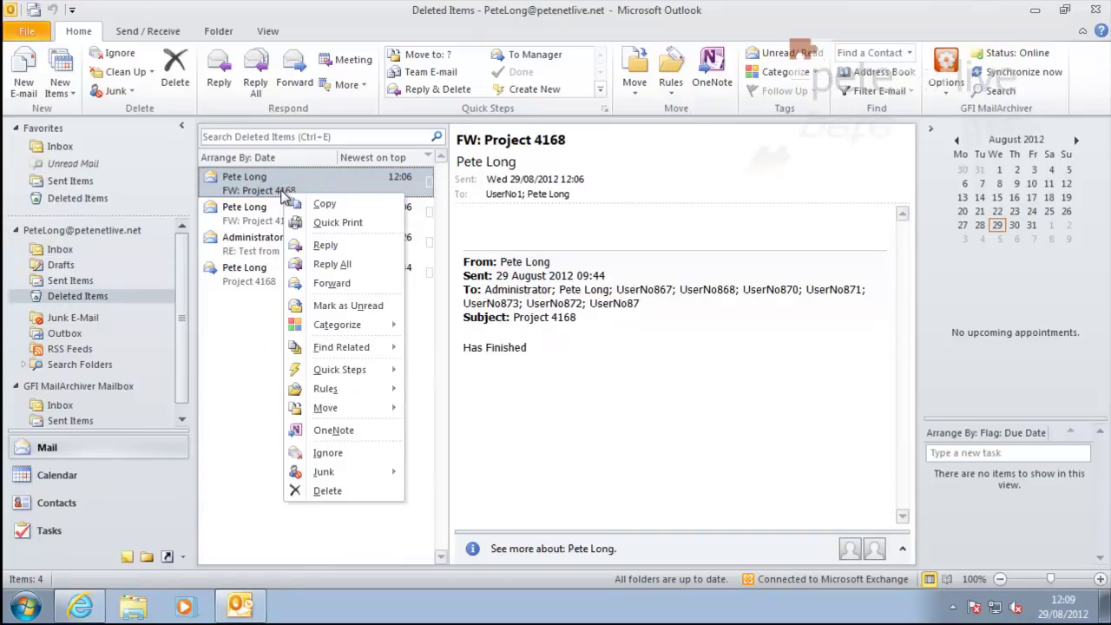
left_click(323, 491)
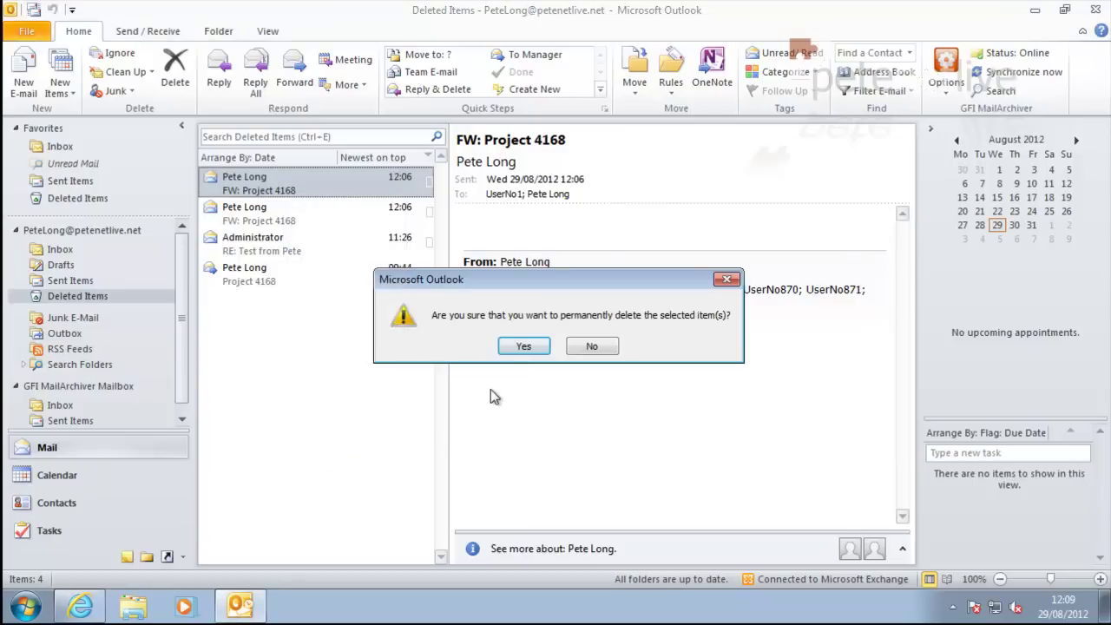
left_click(525, 345)
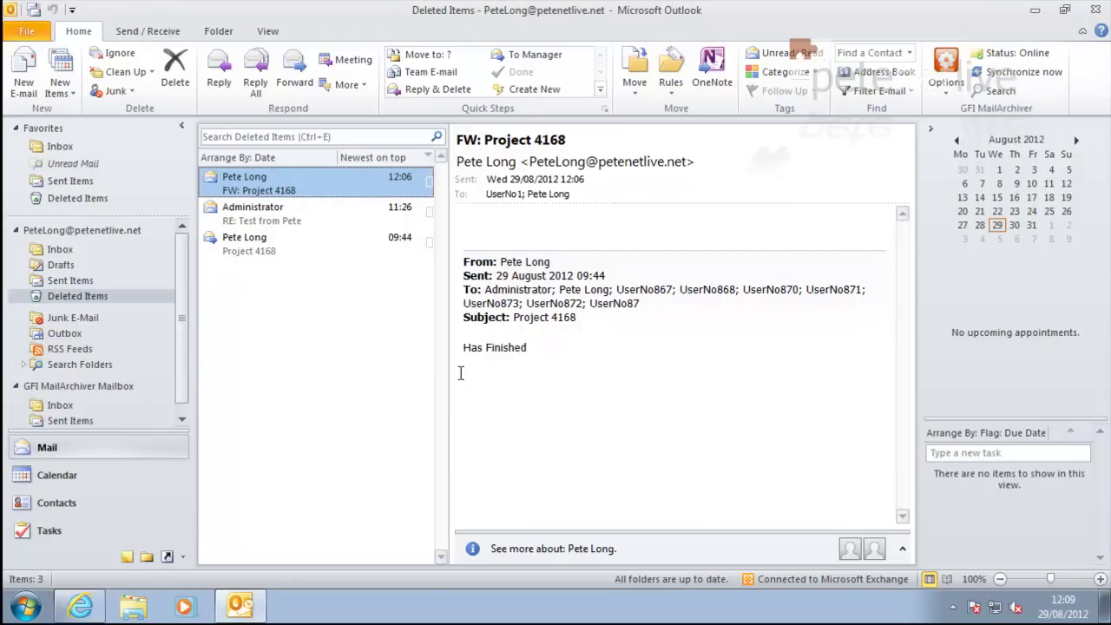
Drag FW: Project 4168 from the archived Inbox back into the mailbox Inbox and view it
left_click(58, 405)
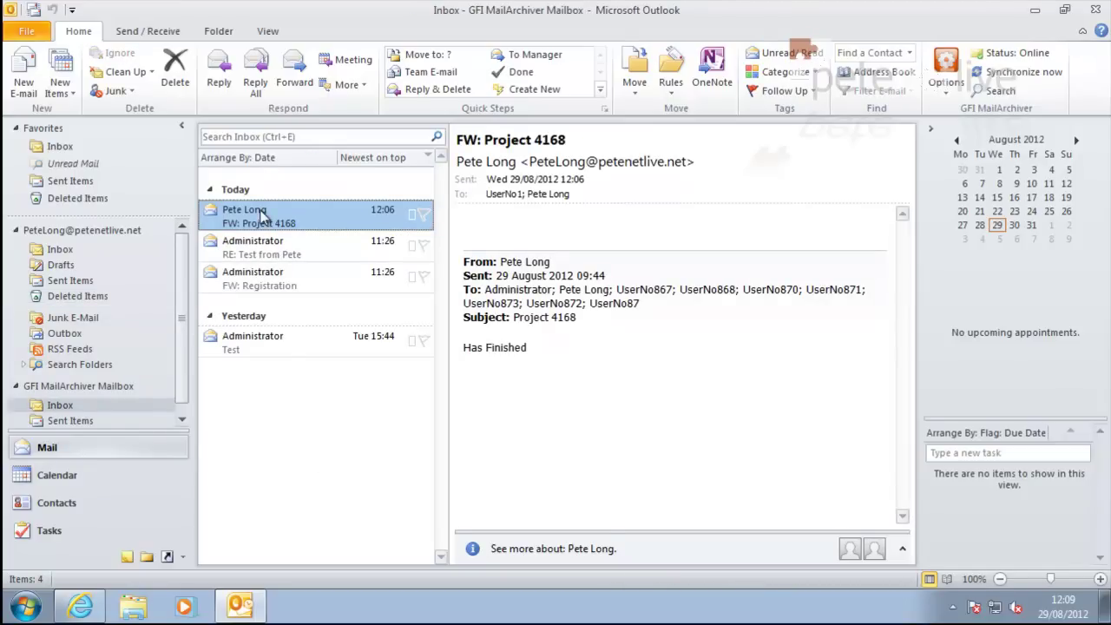
left_click_drag(291, 220, 63, 253)
left_click(63, 252)
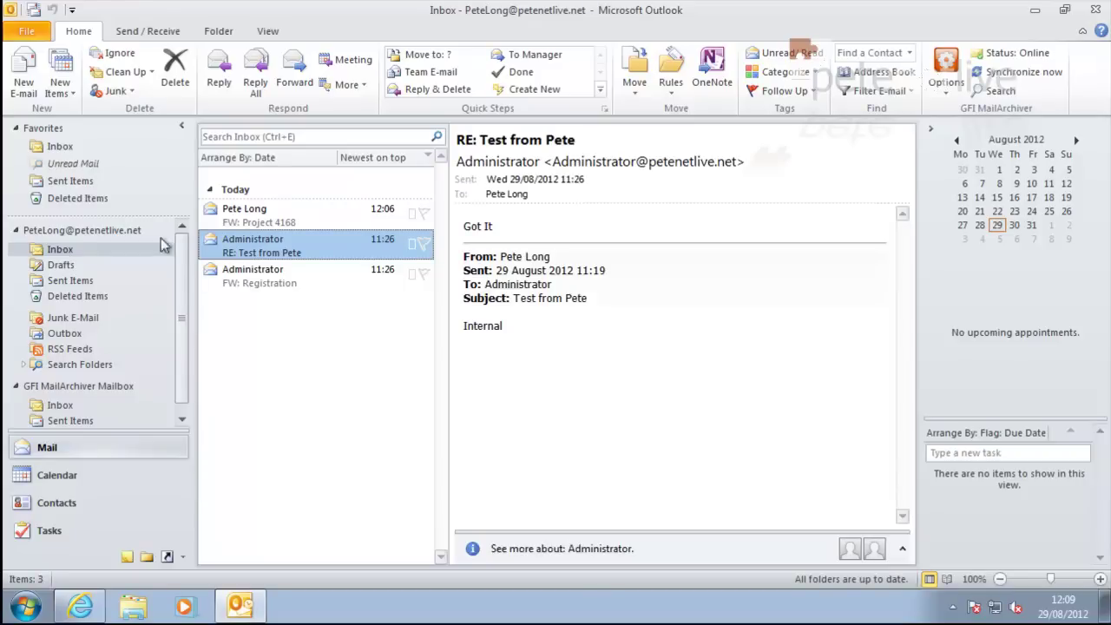
left_click(303, 221)
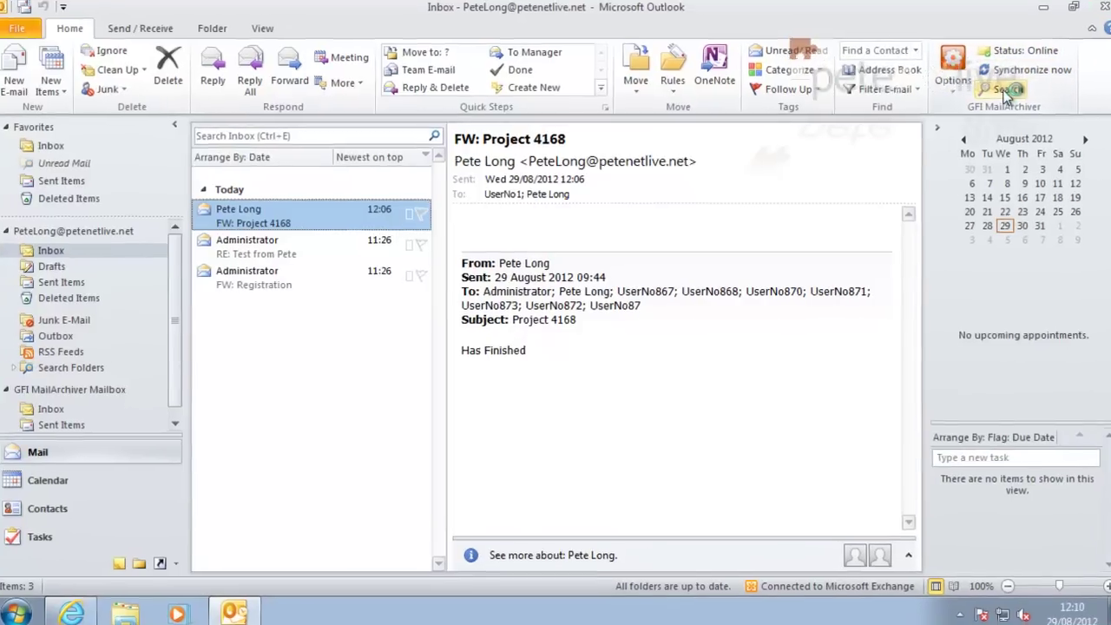
Search all archived emails for "test" in the Outlook Connector archive search
left_click(1005, 92)
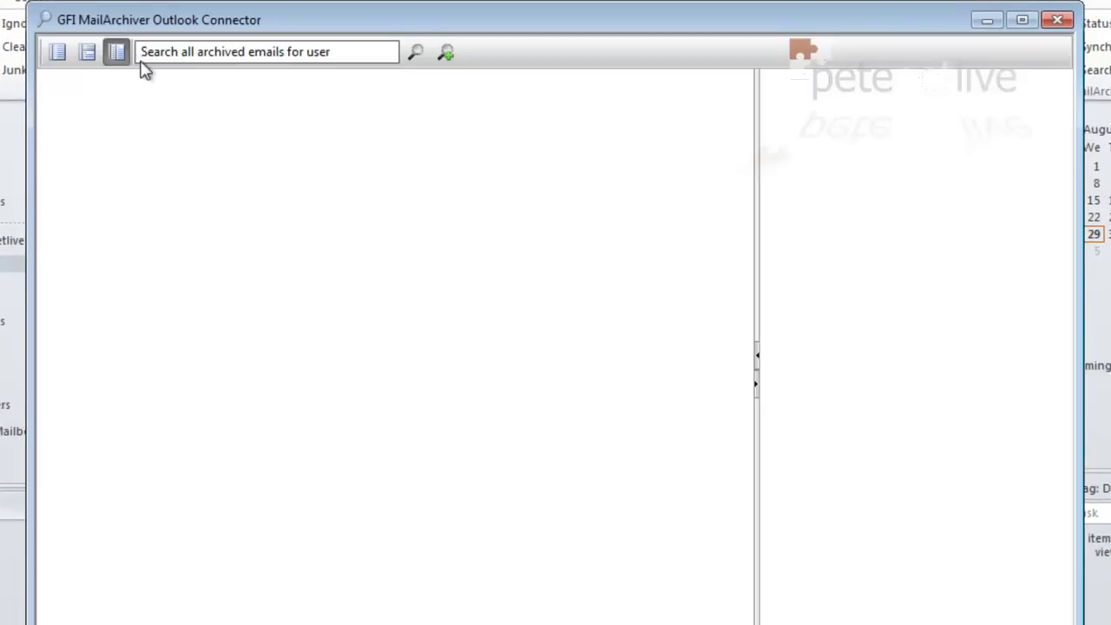
left_click(171, 57)
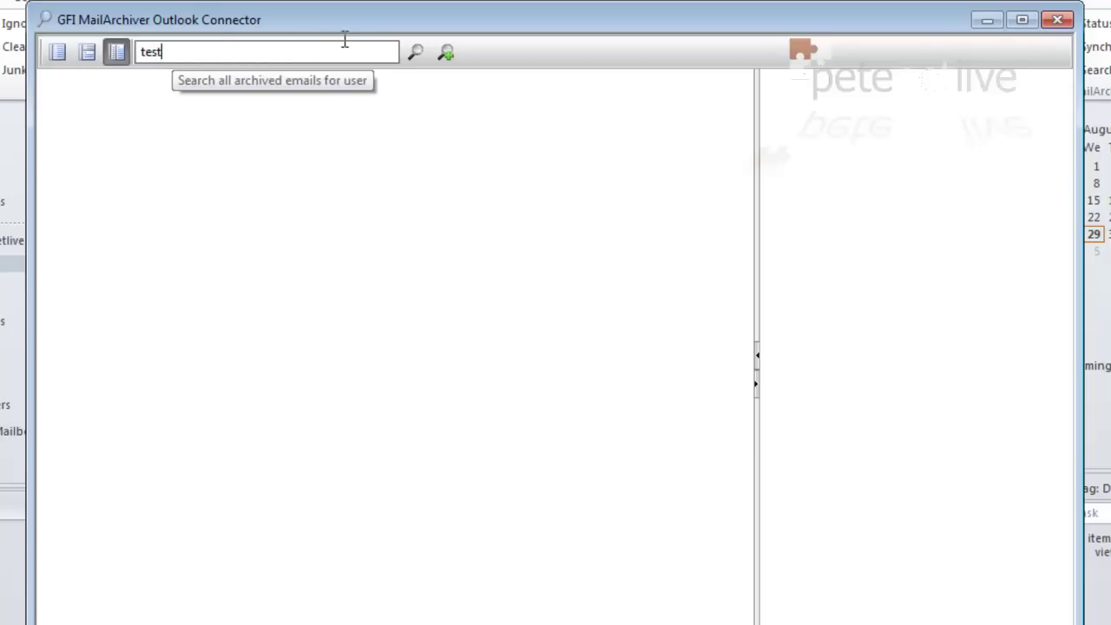
left_click(413, 57)
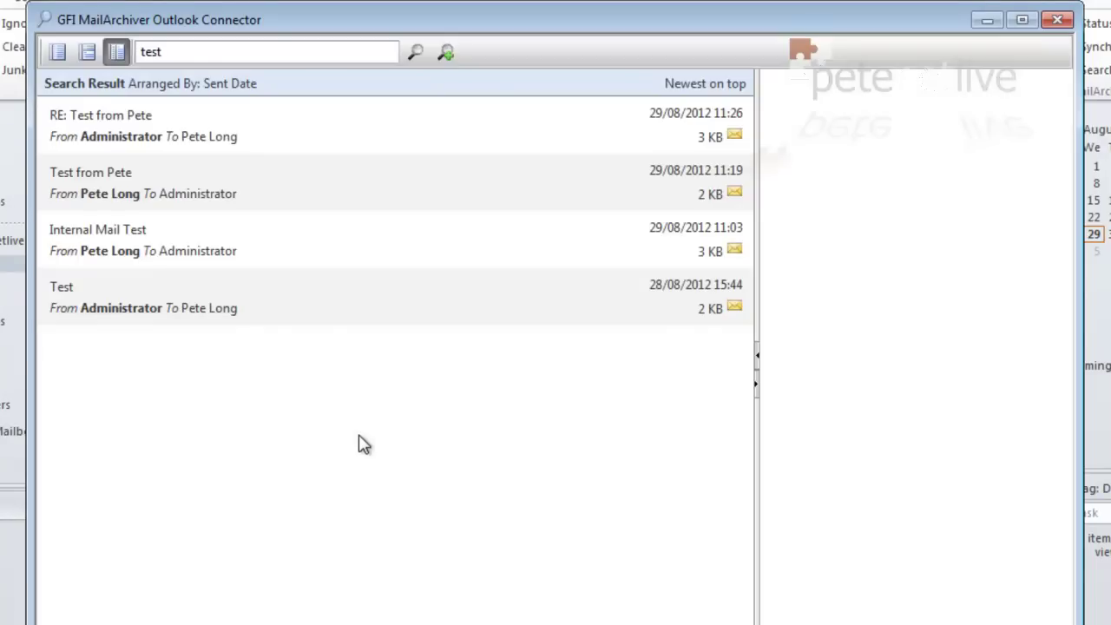
Preview each of the 4 test results, including Internal Mail Test, then close the search window
left_click(197, 314)
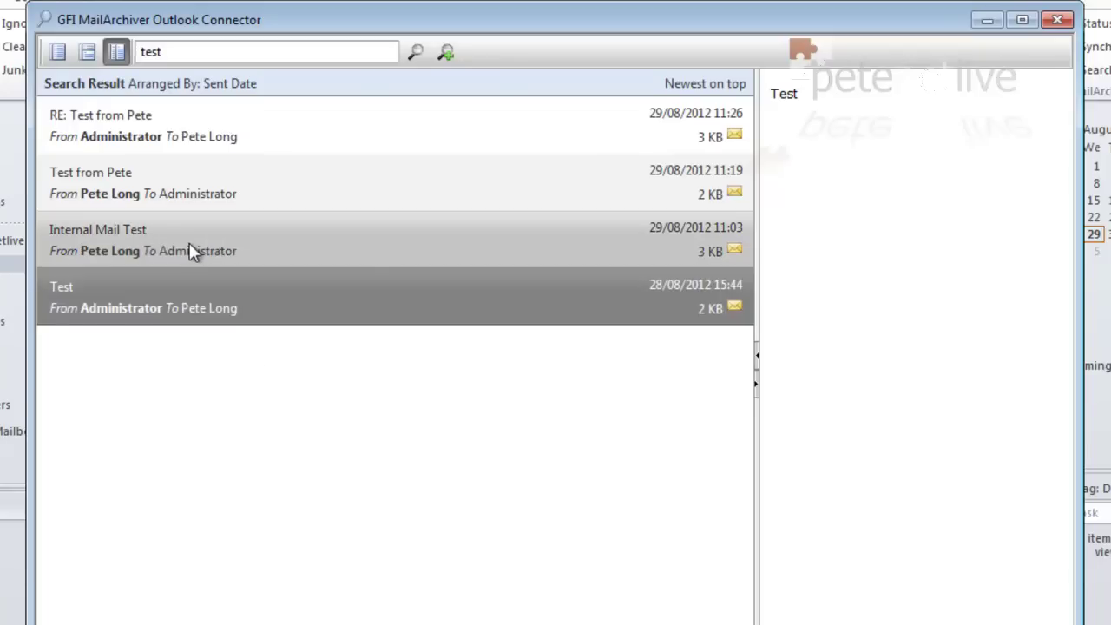
left_click(191, 248)
left_click(176, 172)
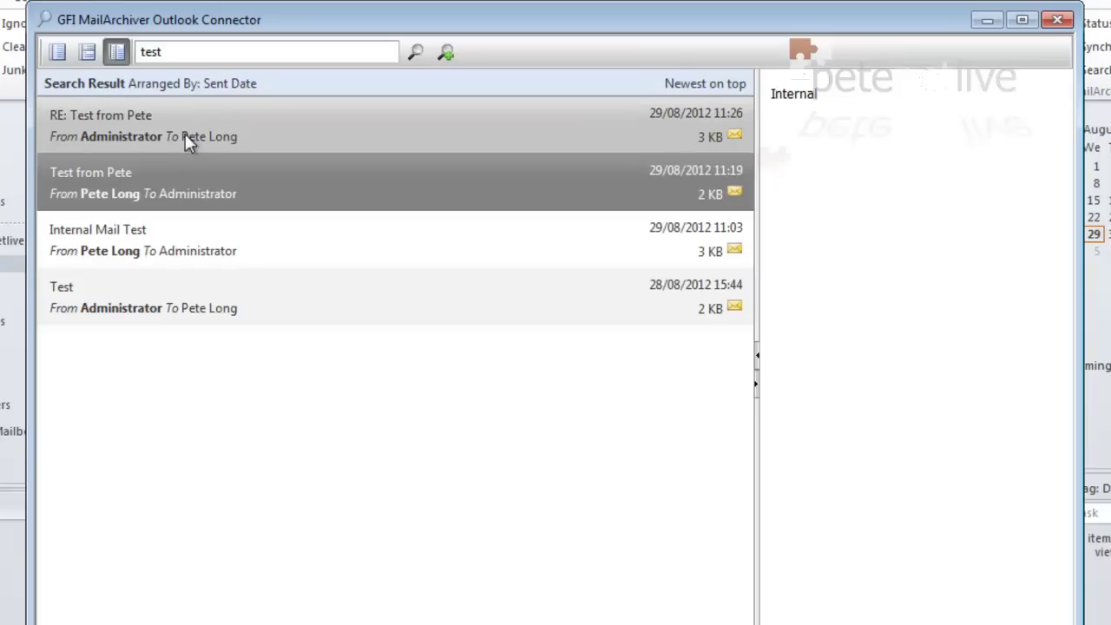
left_click(182, 130)
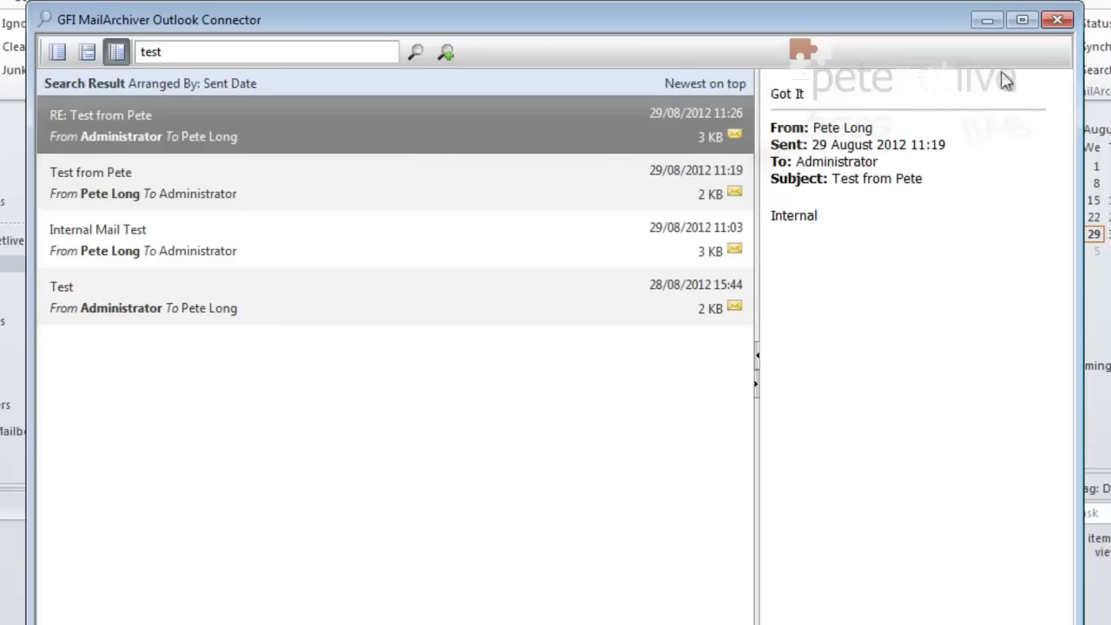
left_click(1057, 20)
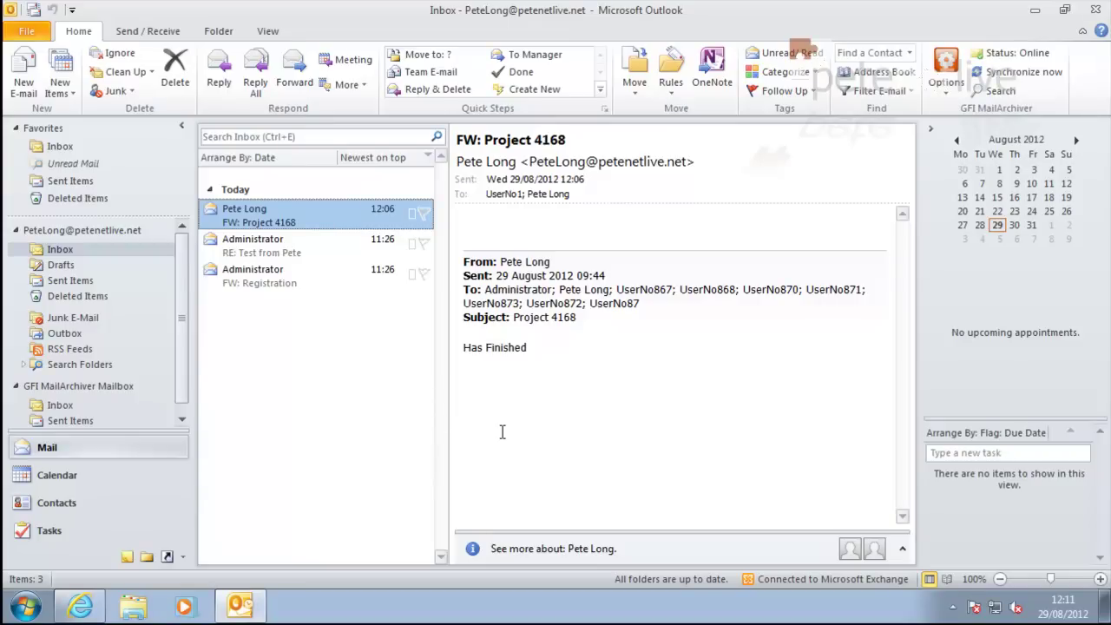
Close Outlook and launch the Import and Export Tool from the GFI MailArchiver program group
left_click(1090, 11)
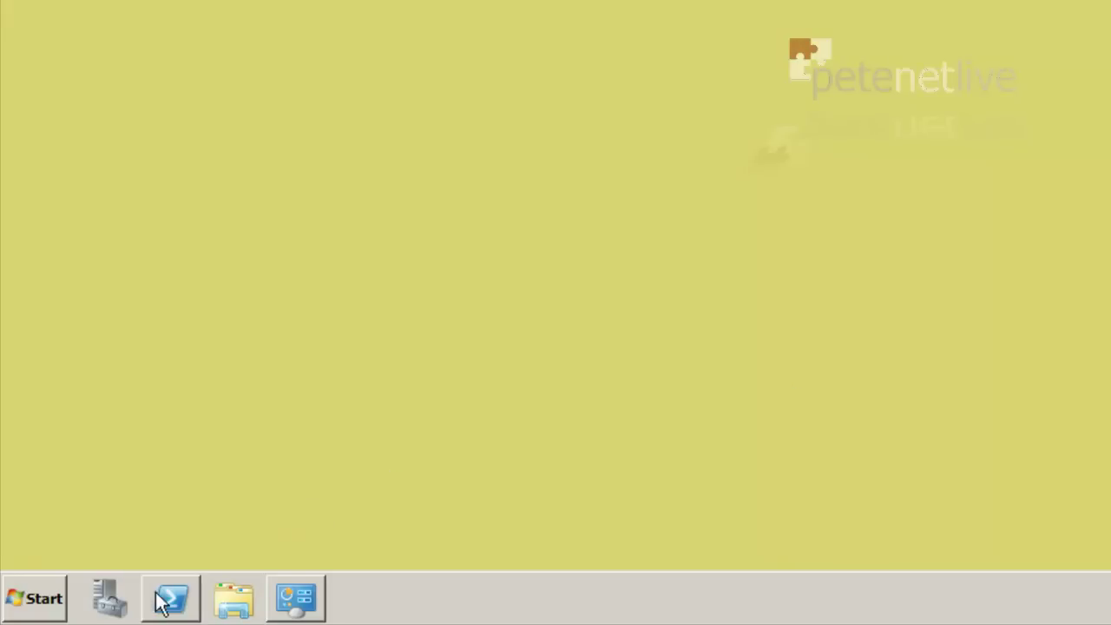
left_click(39, 597)
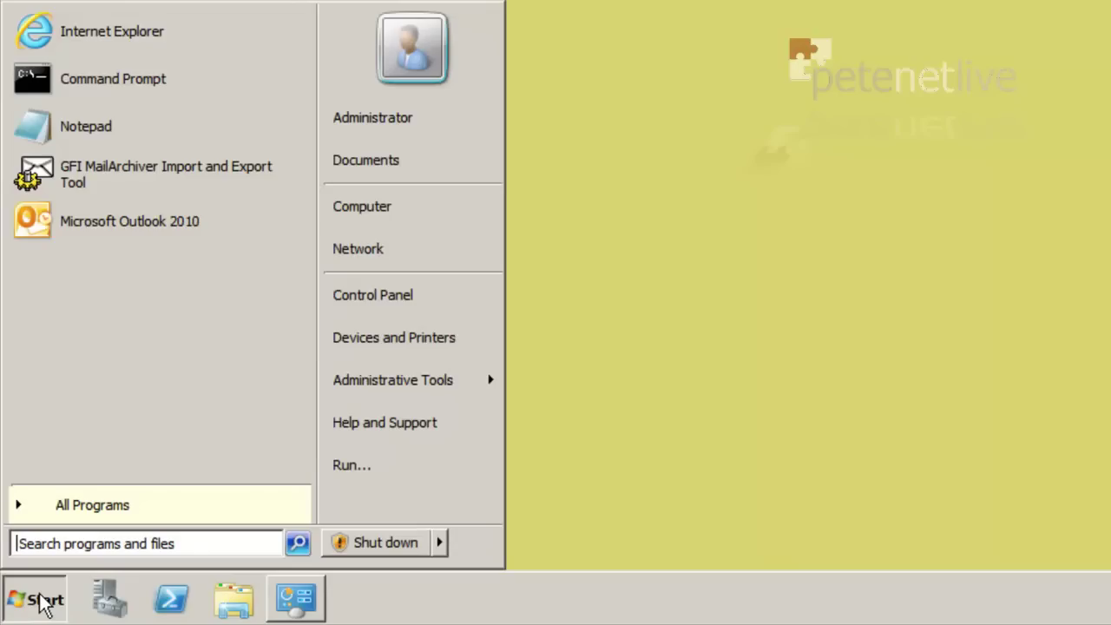
left_click(71, 507)
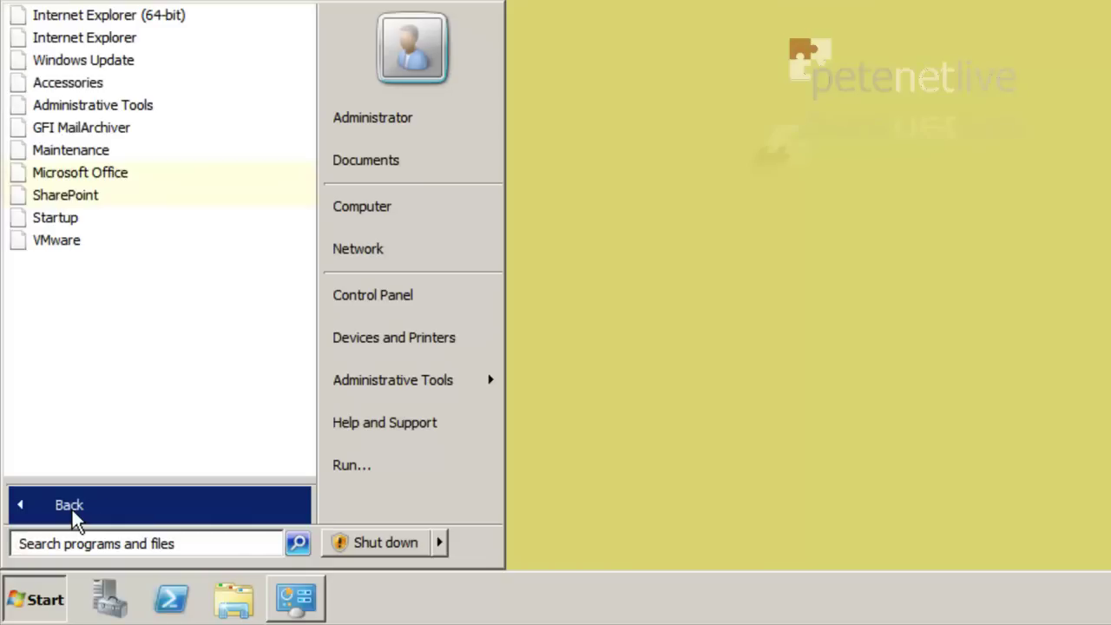
left_click(88, 132)
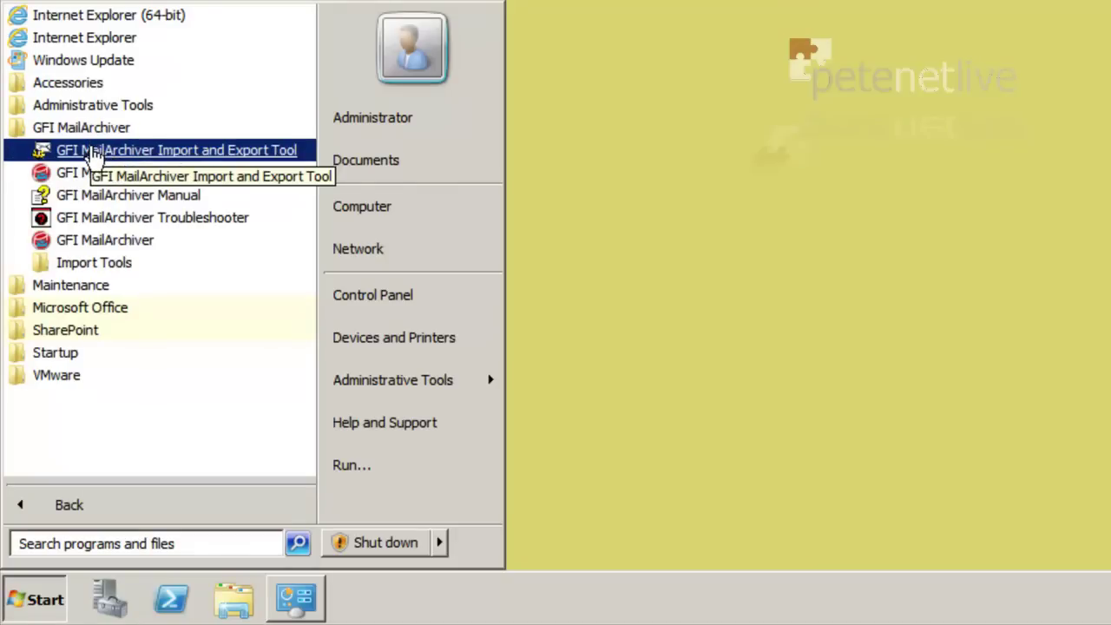
left_click(92, 151)
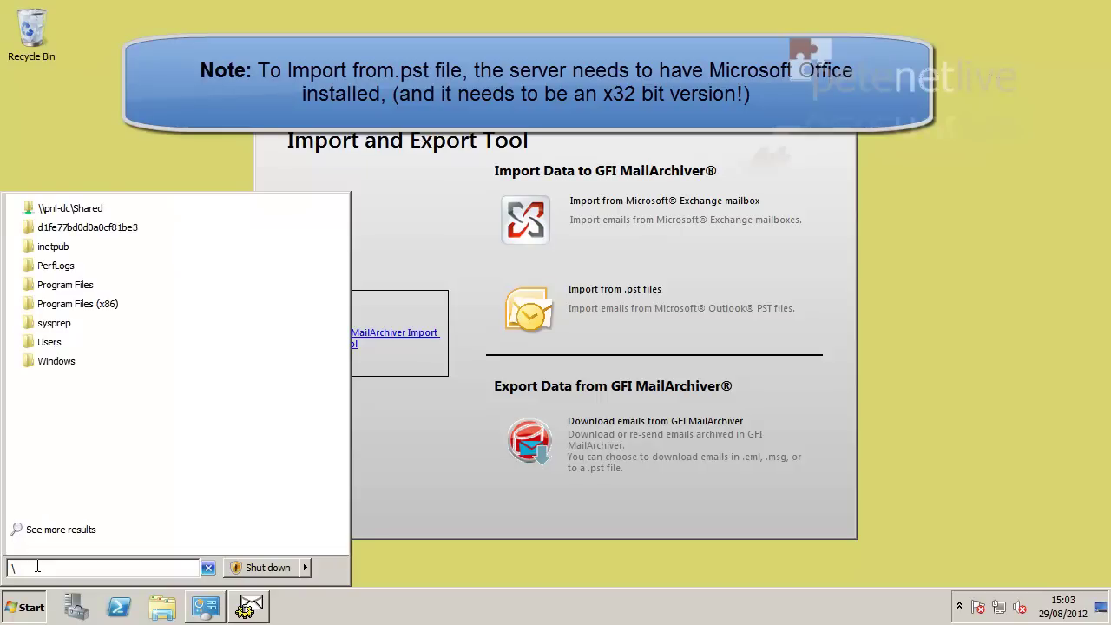
Copy backup.pst from \\pnl-dc\Shared onto the desktop, then close Explorer
key("Down")
key("Return")
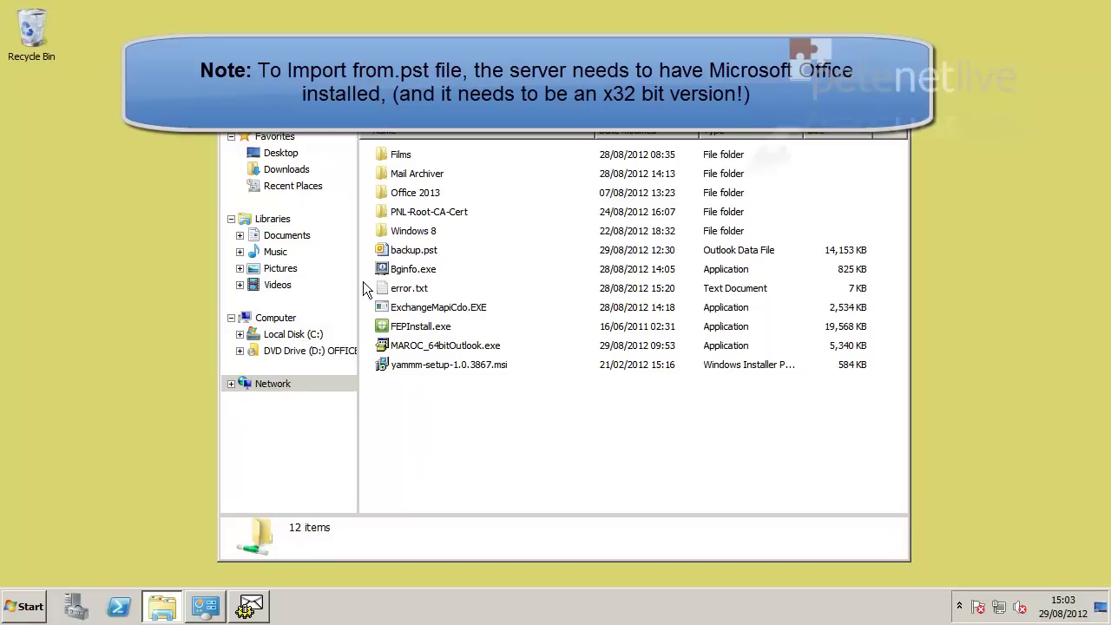
left_click(383, 251)
right_click(382, 250)
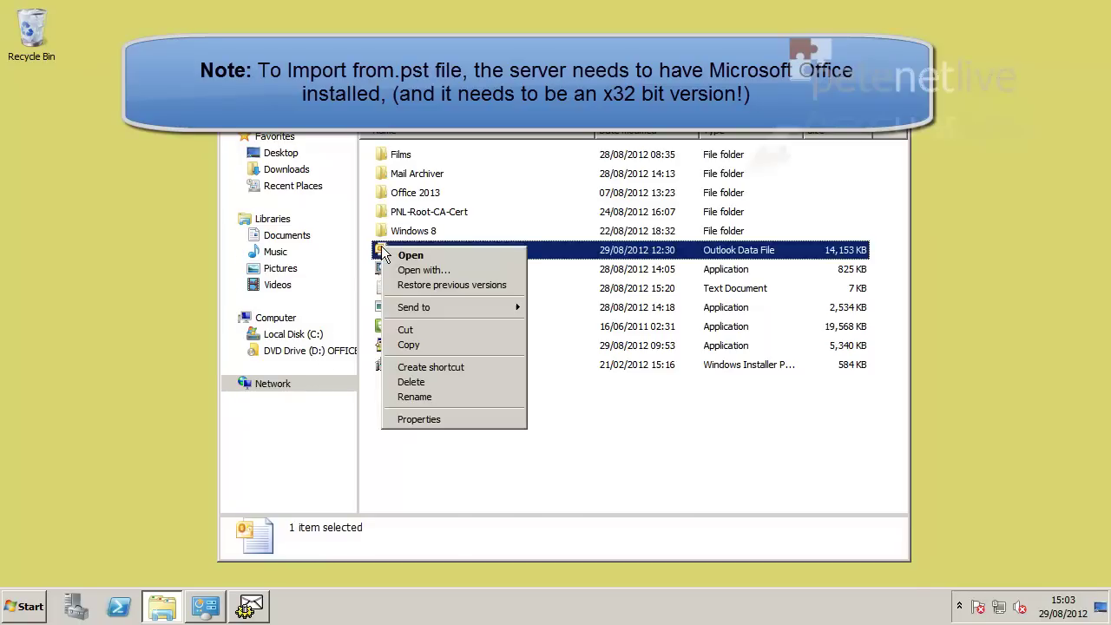
left_click(405, 346)
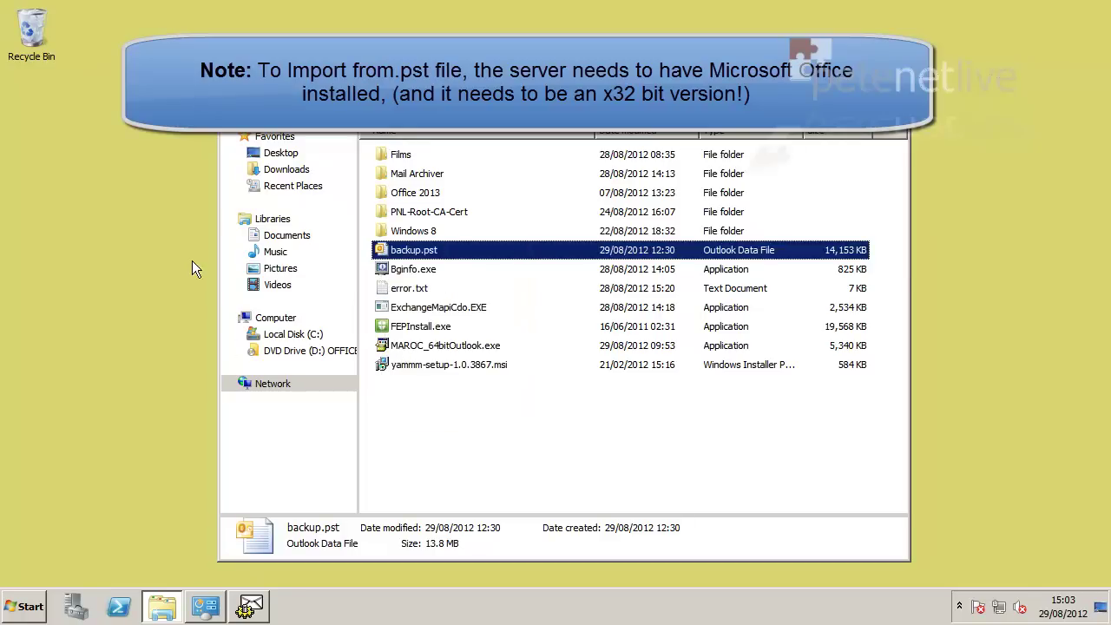
right_click(52, 135)
left_click(73, 194)
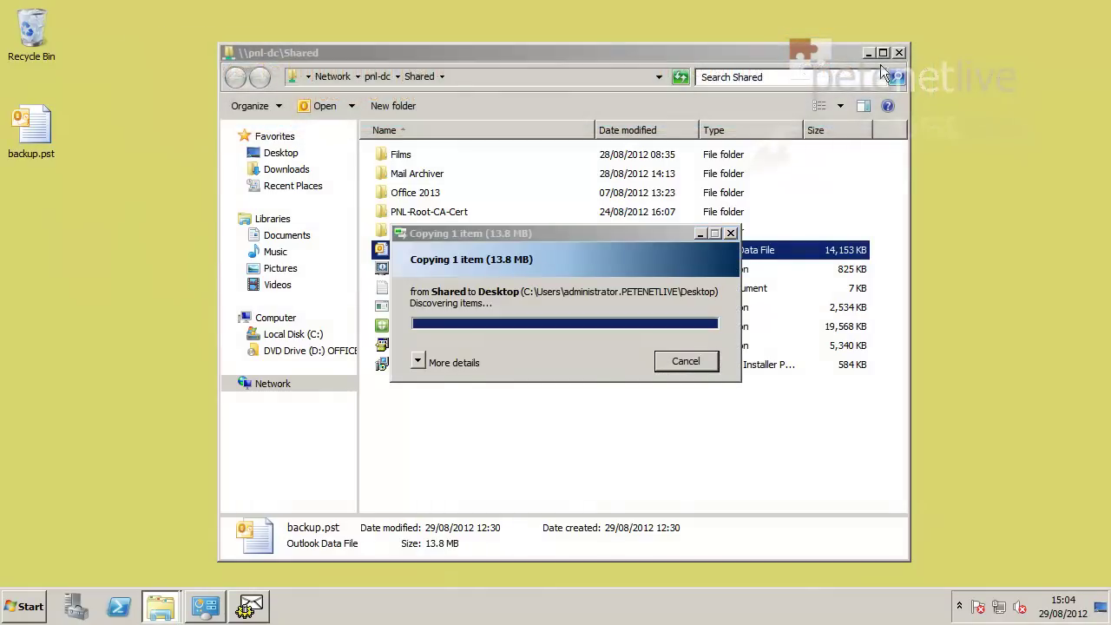
left_click(898, 53)
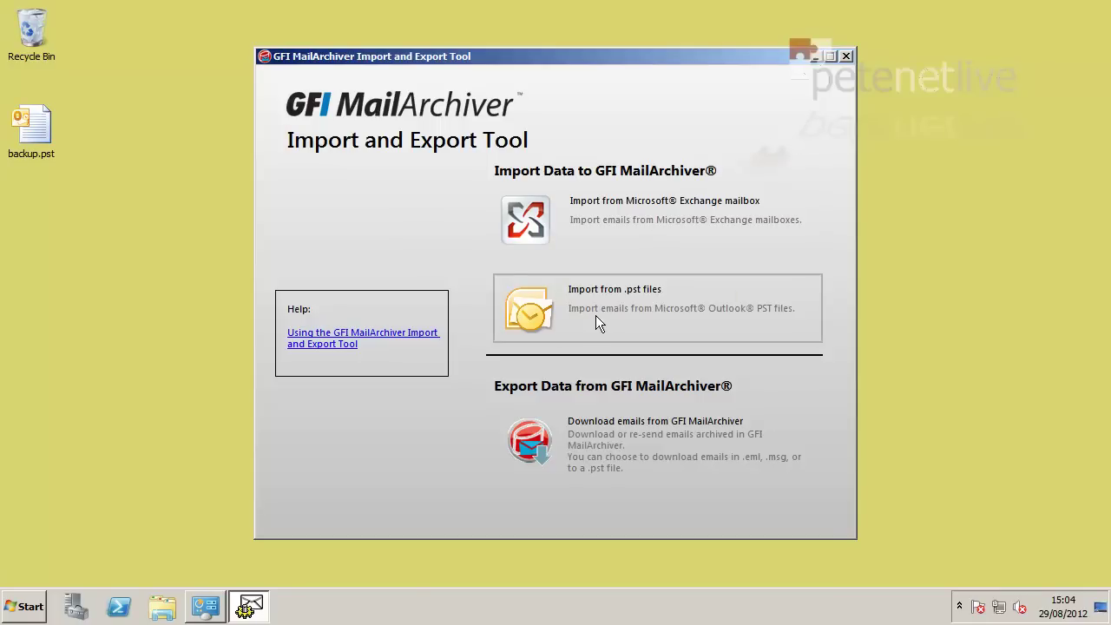
Add Desktop\backup.pst as the PST import source, unticking Sent Items and Junk E-mail
left_click(591, 307)
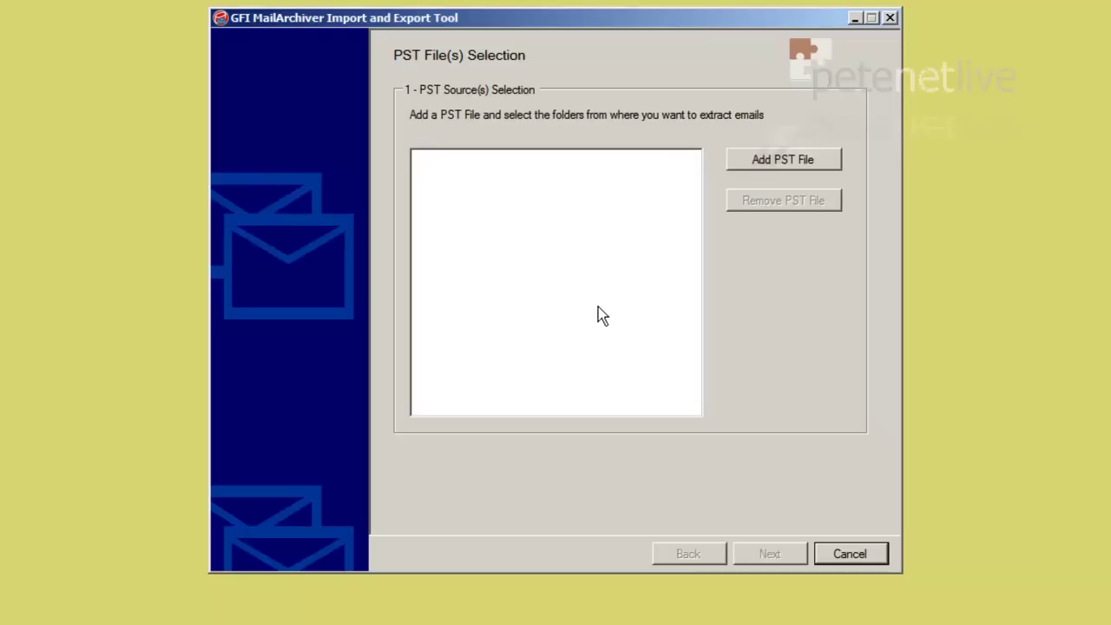
left_click(757, 165)
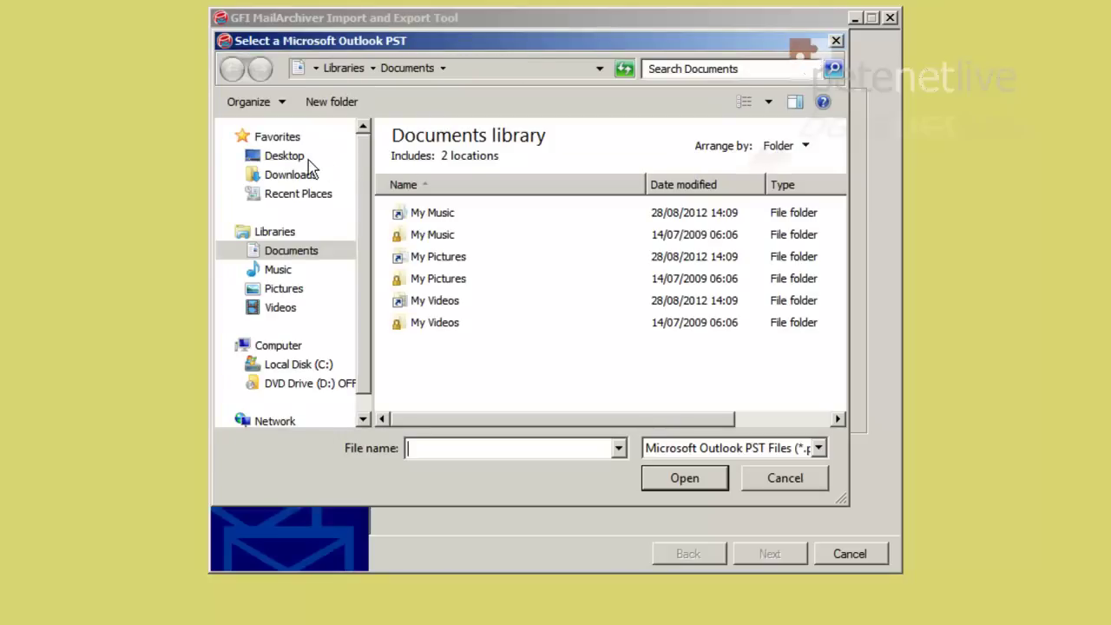
left_click(285, 160)
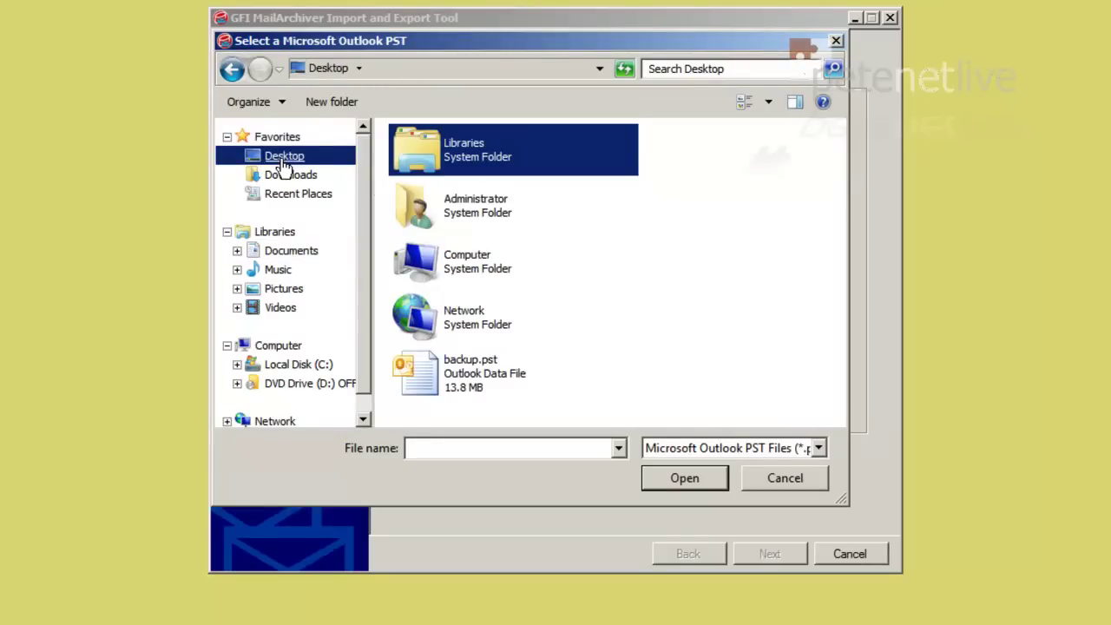
left_click(441, 379)
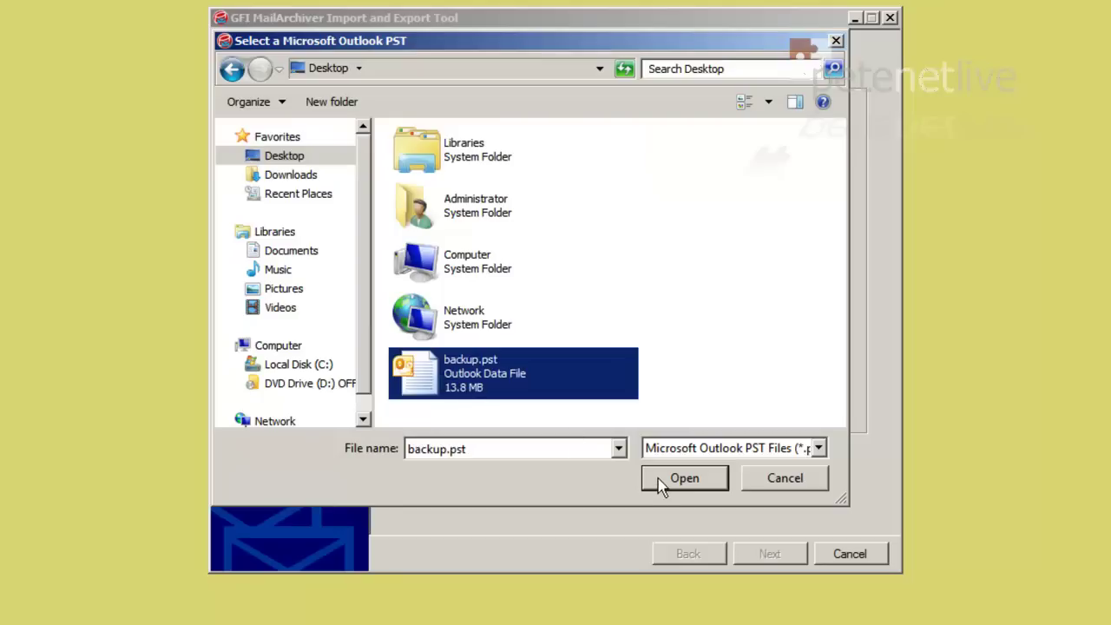
left_click(683, 478)
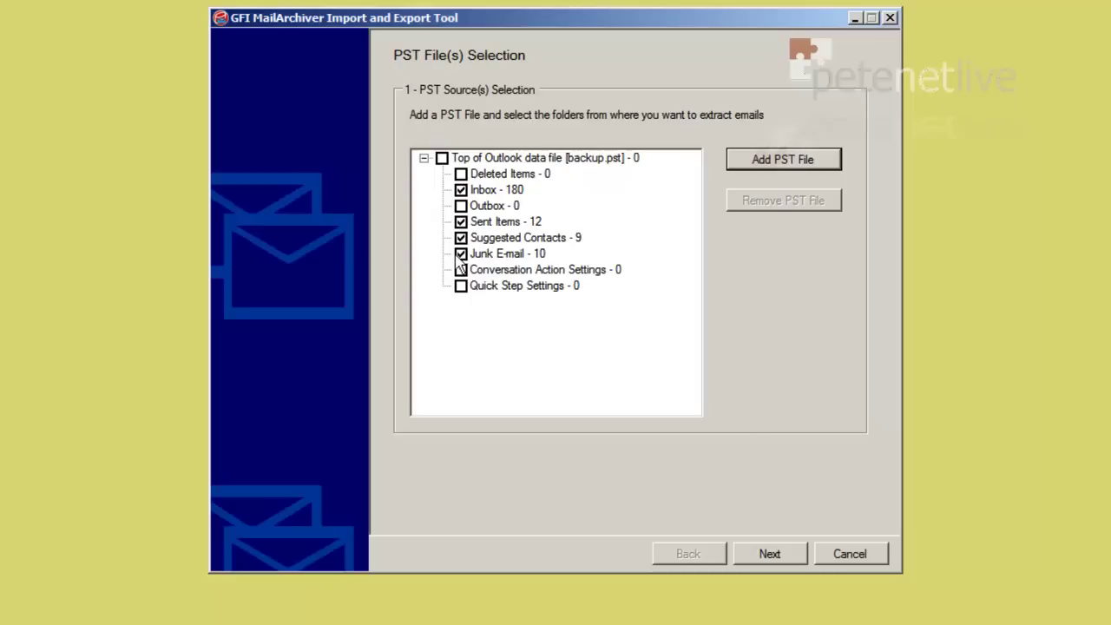
left_click(462, 223)
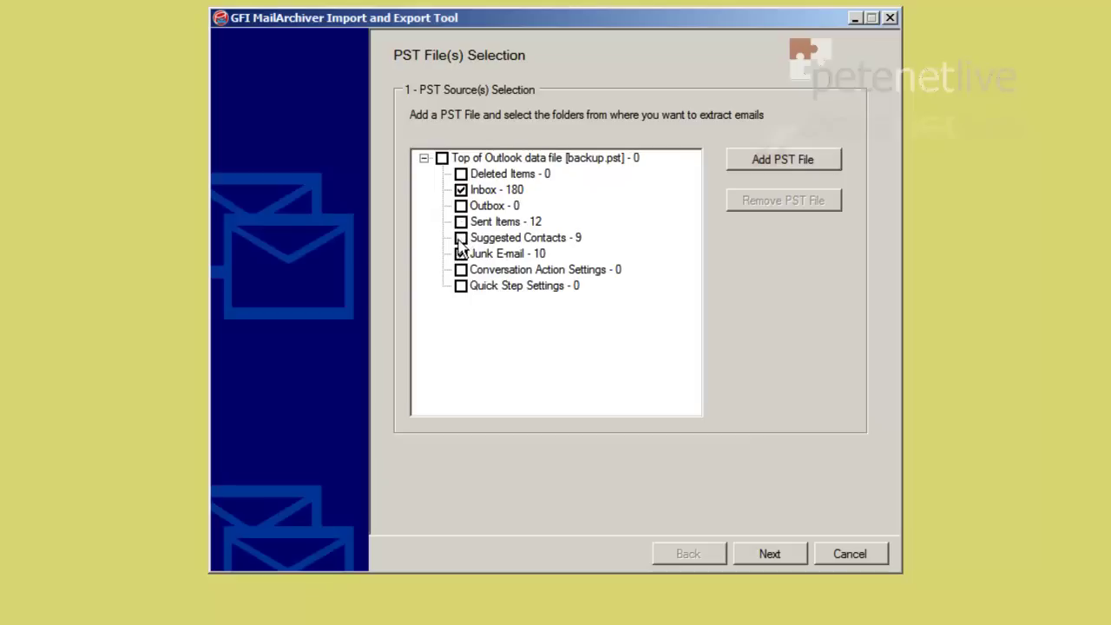
left_click(461, 254)
Set the cut-off range start date to 01/09/2010, keeping the 29/08/2012 end date
left_click(767, 560)
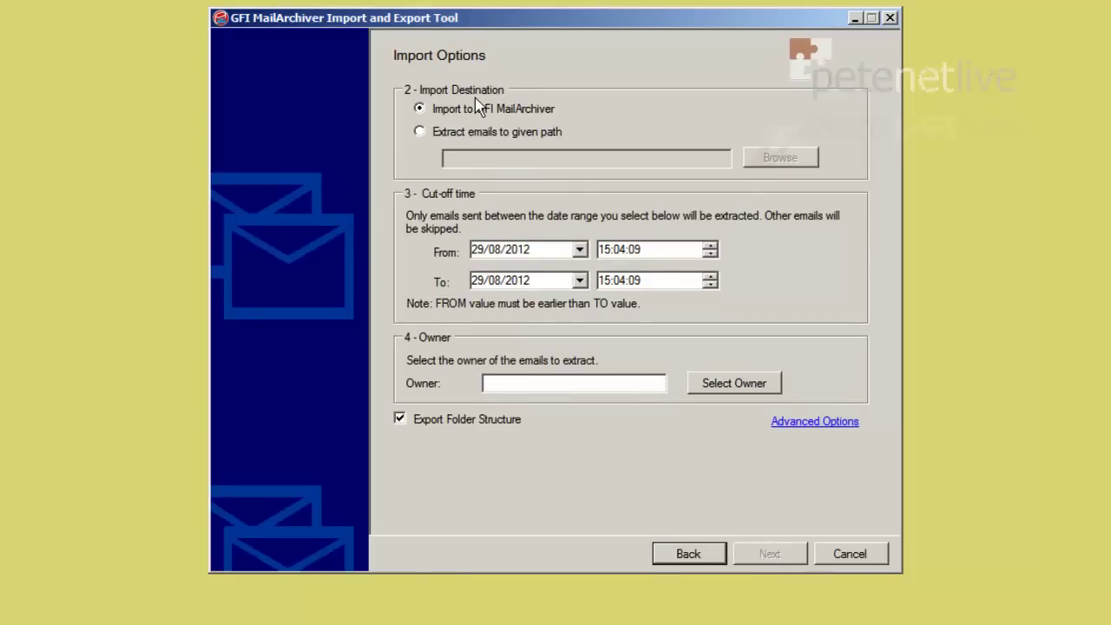
left_click(579, 251)
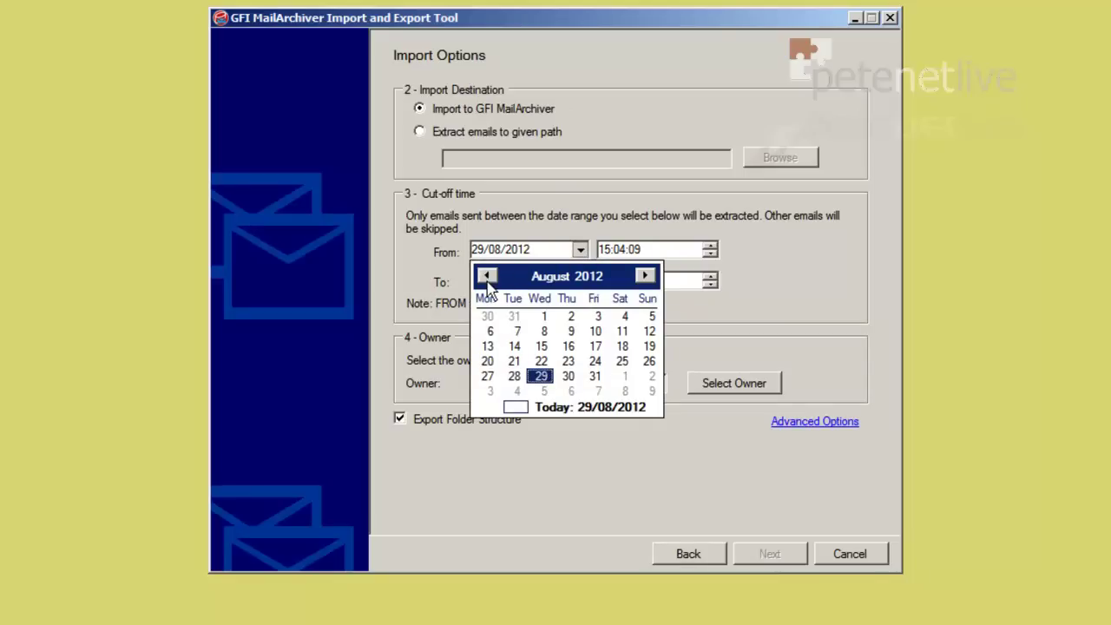
left_click_drag(487, 277, 487, 278)
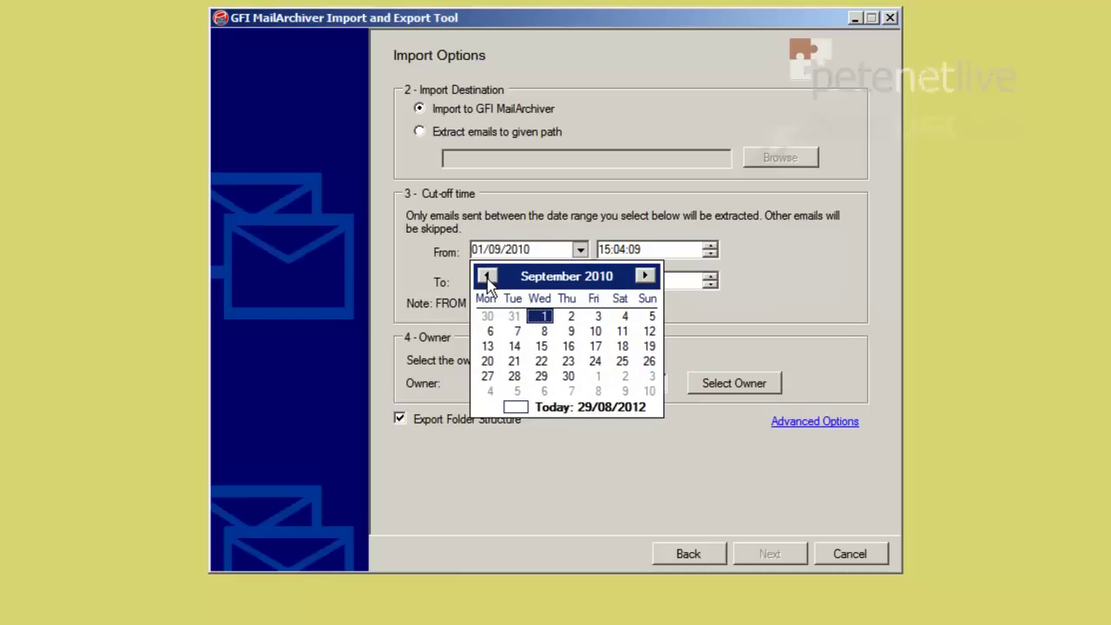
left_click(539, 316)
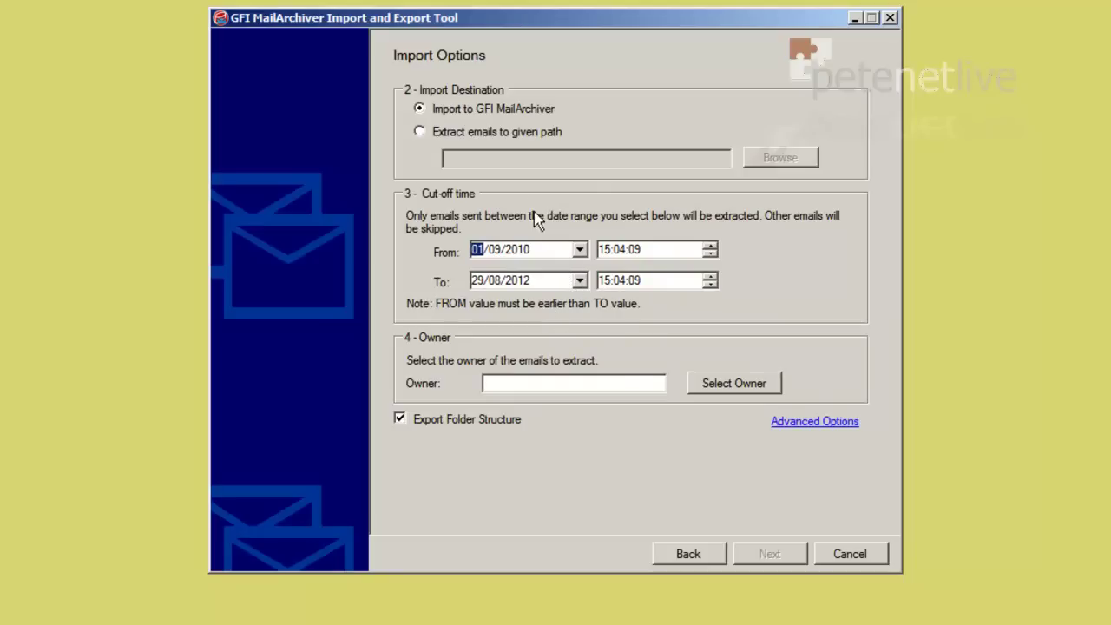
Assign the mailbox user as owner, disable Export Folder Structure, and start the Inbox import
left_click(713, 384)
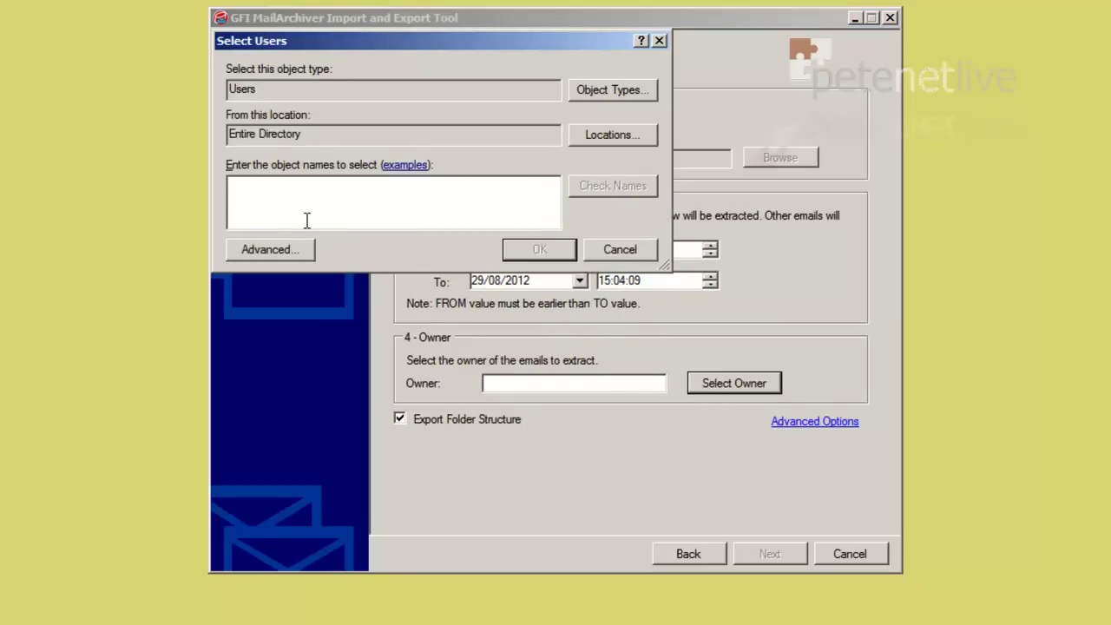
type("petelong")
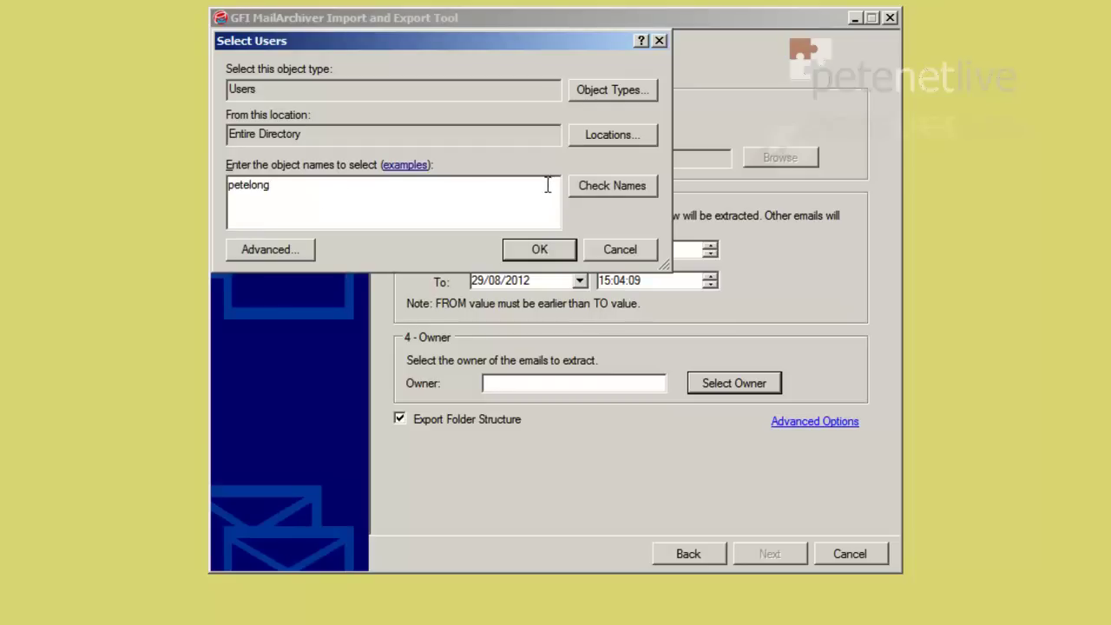
left_click(596, 185)
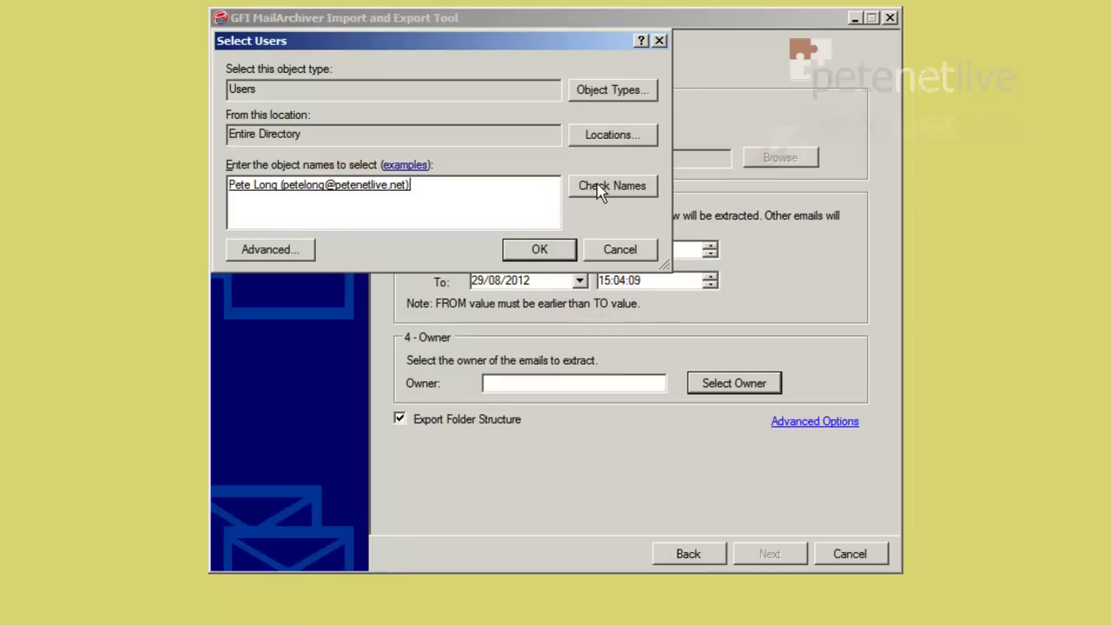
left_click(536, 250)
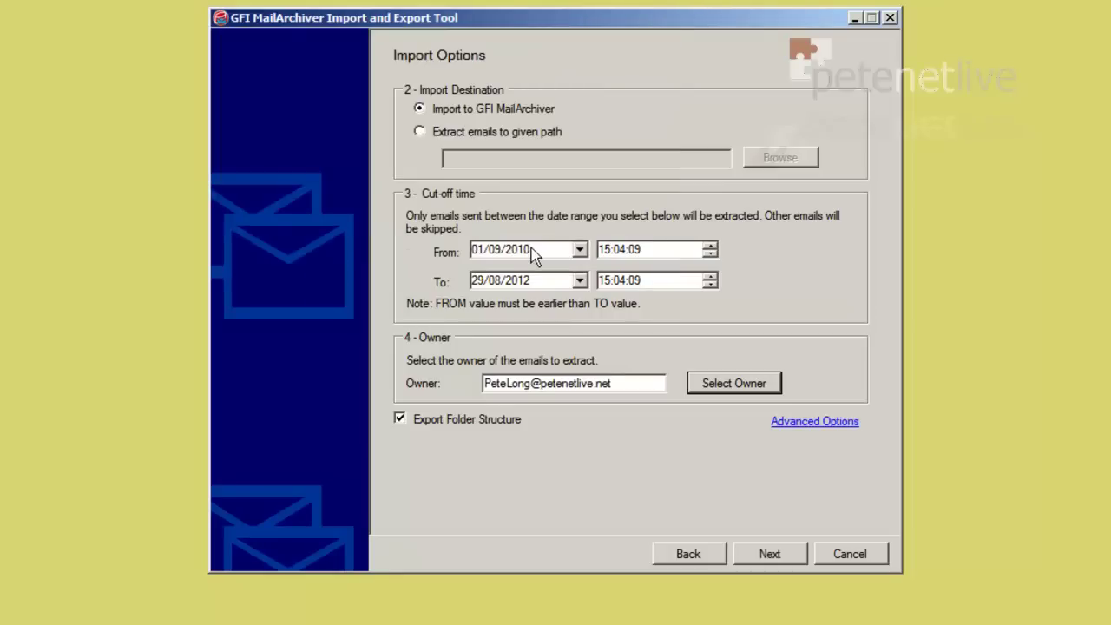
left_click(399, 420)
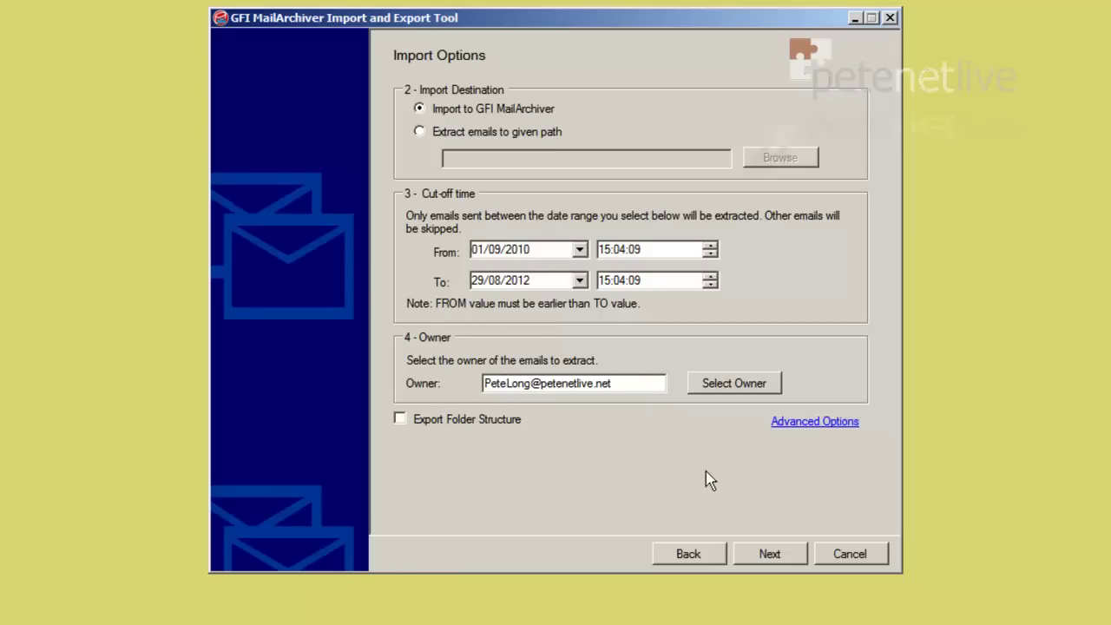
left_click(779, 556)
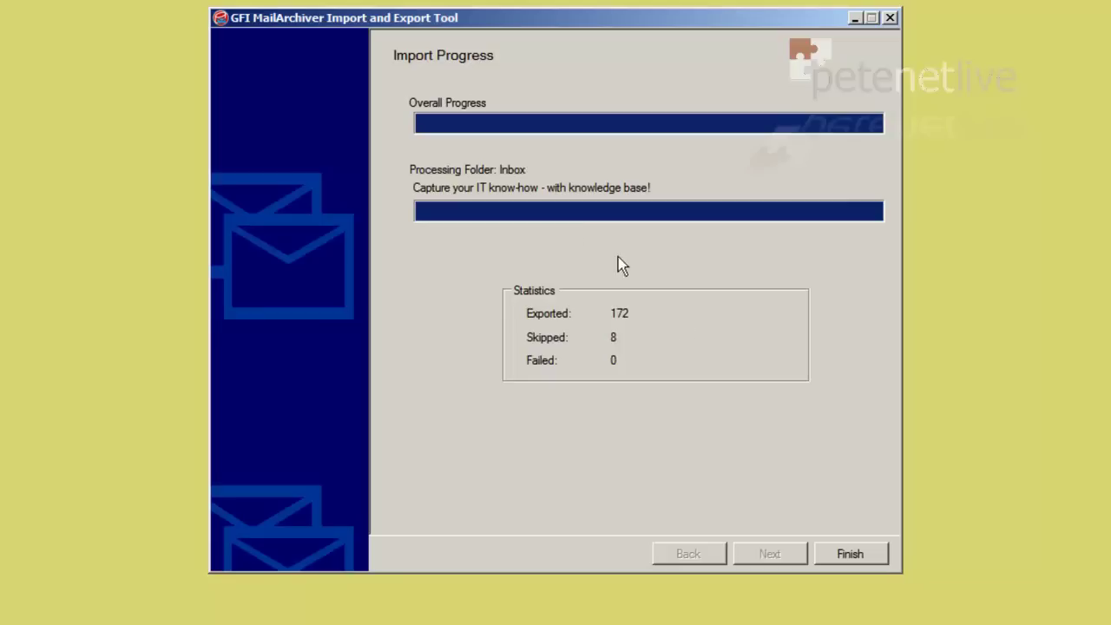
Finish the completed import of 172 emails, with 8 skipped and 0 failed
left_click(855, 554)
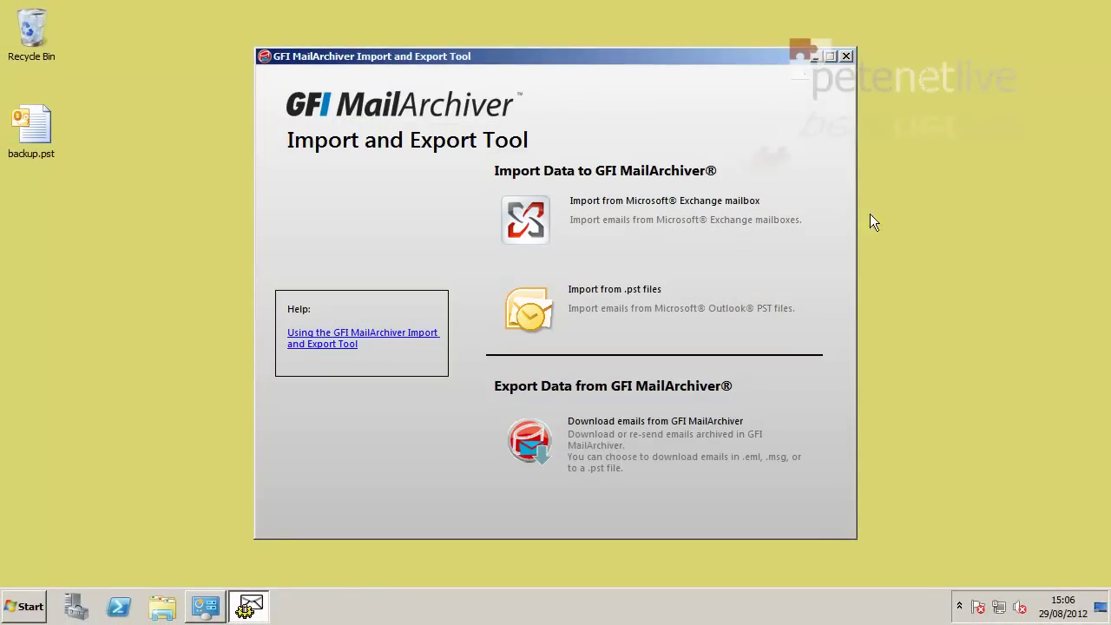
Close the Import and Export Tool and launch Internet Explorer to the MailArchiver web interface
left_click(847, 56)
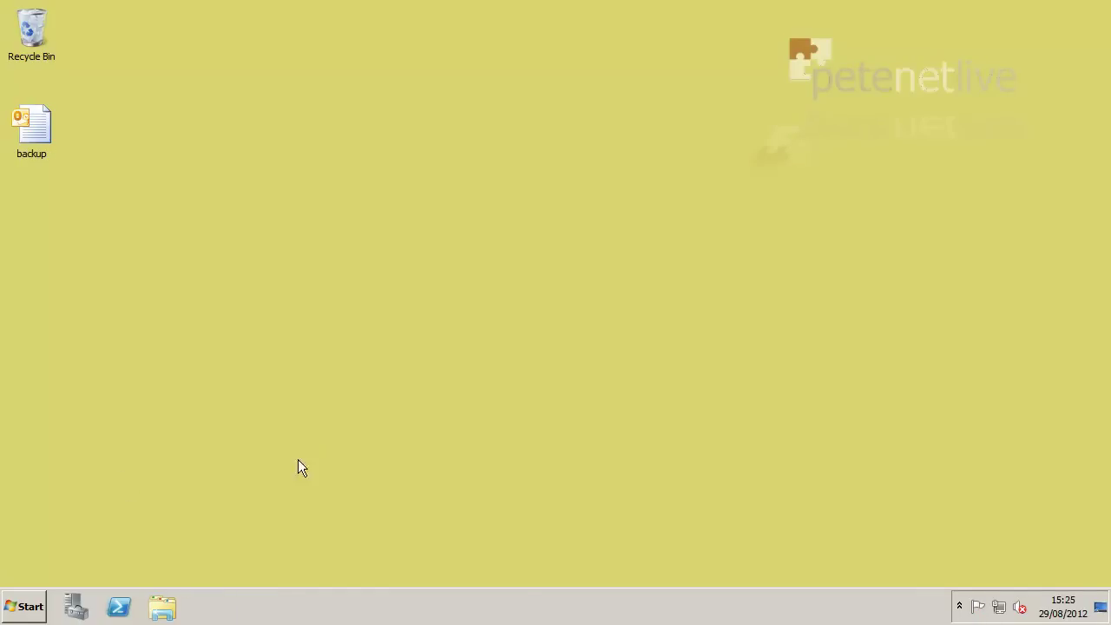
left_click(33, 605)
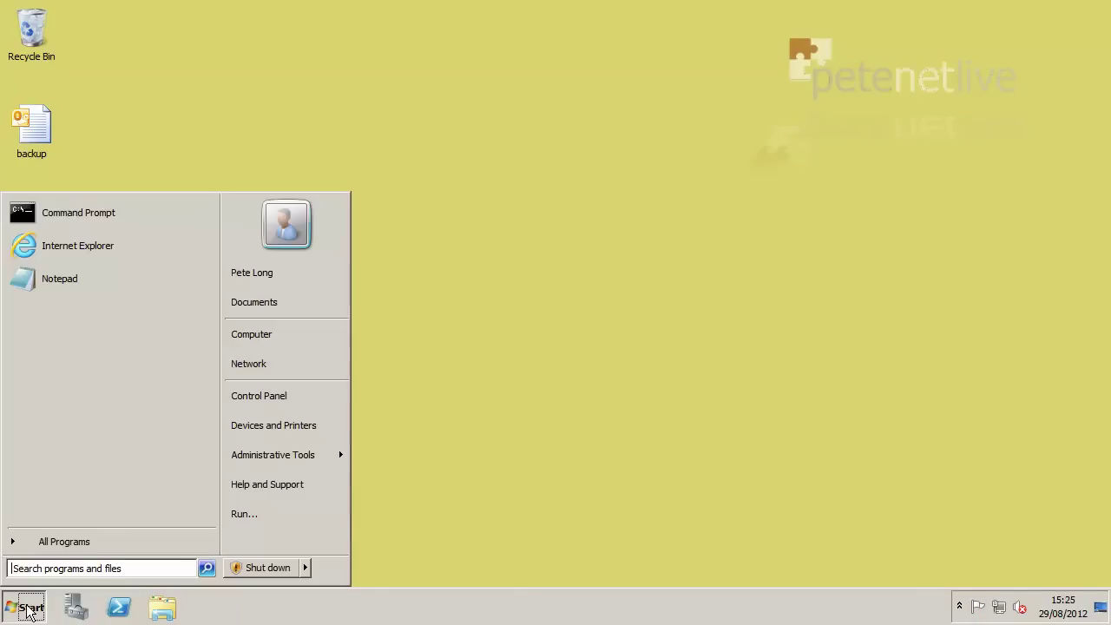
left_click(70, 244)
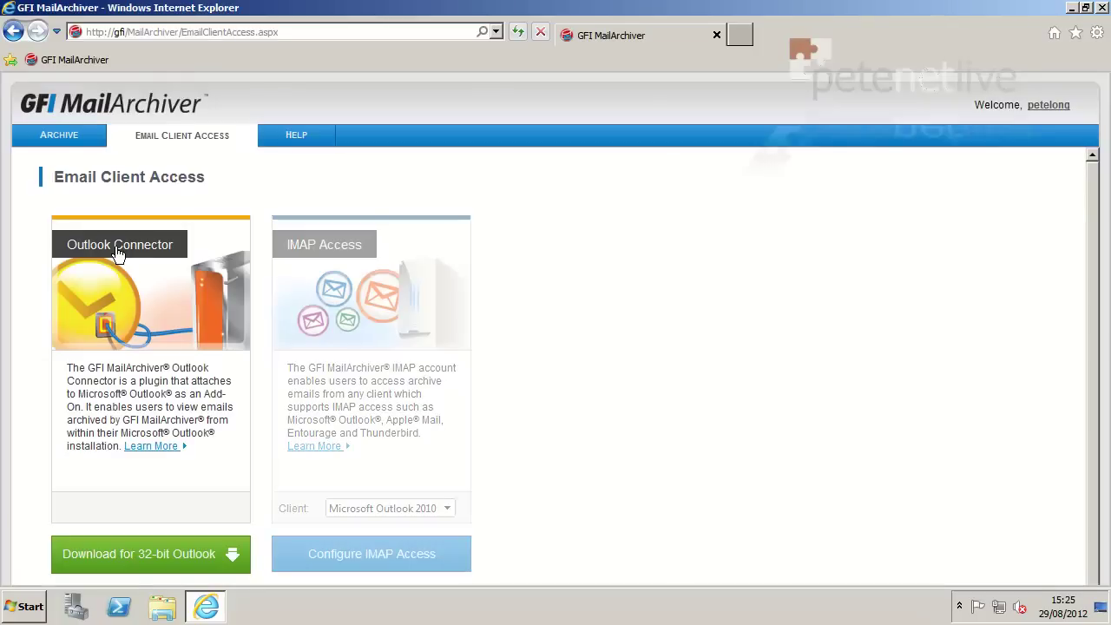
Browse the Archive tab's conversations, read the UP alert email, and close Internet Explorer
left_click(53, 145)
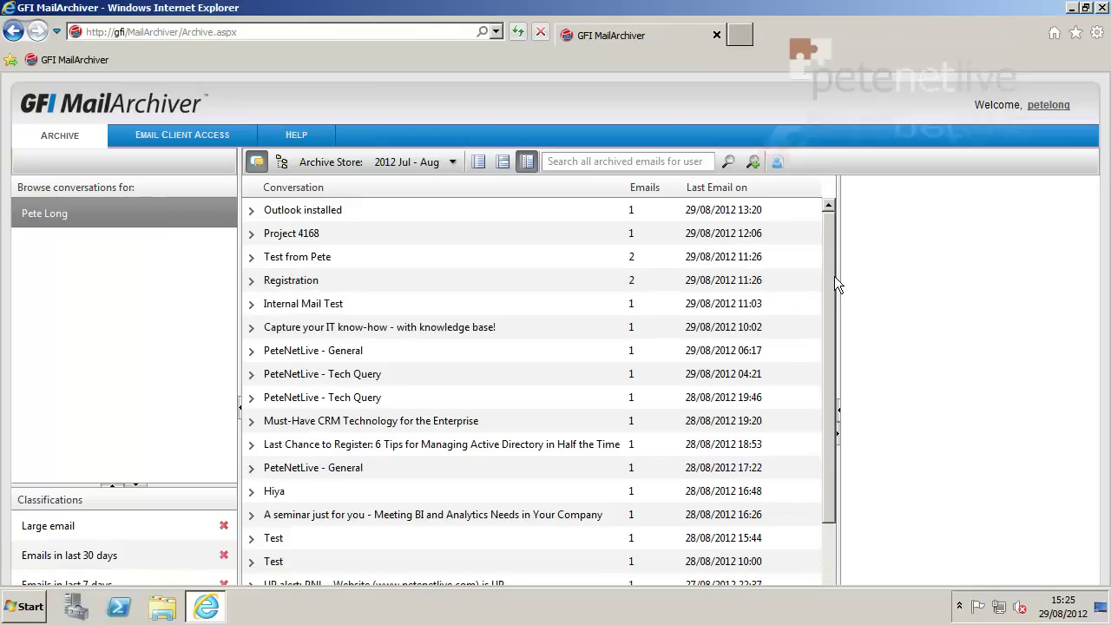
left_click_drag(830, 275, 832, 377)
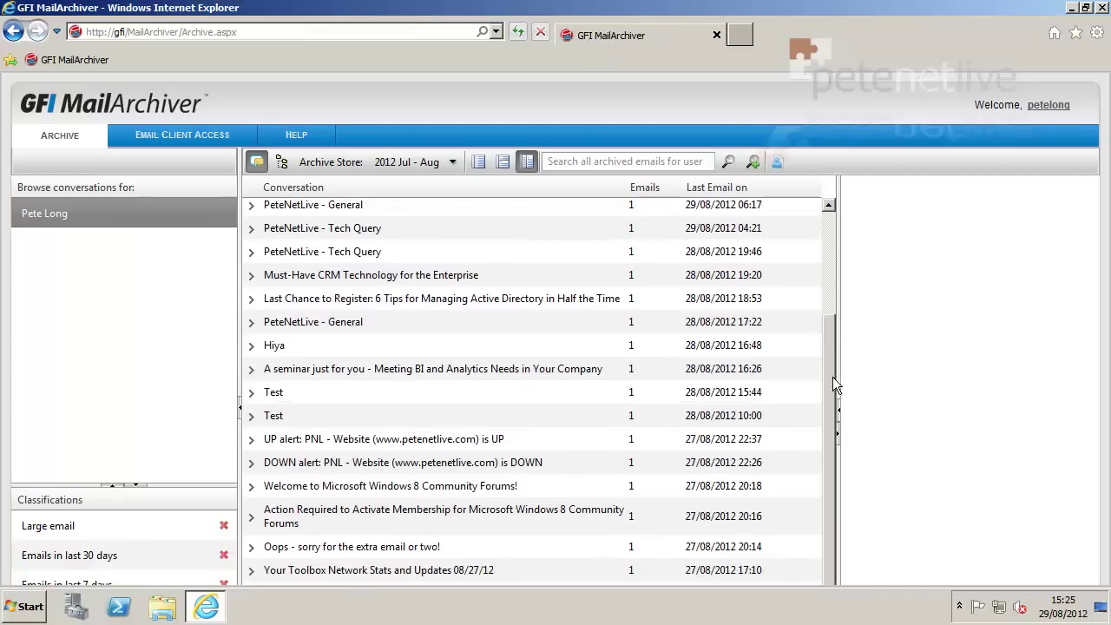
left_click(351, 447)
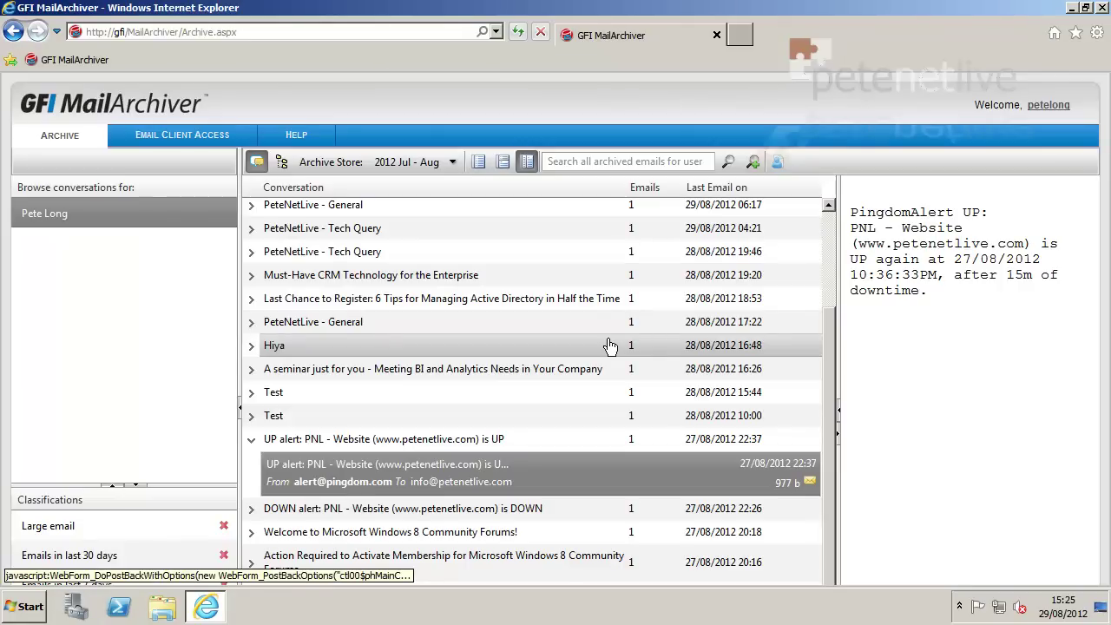
left_click(1101, 7)
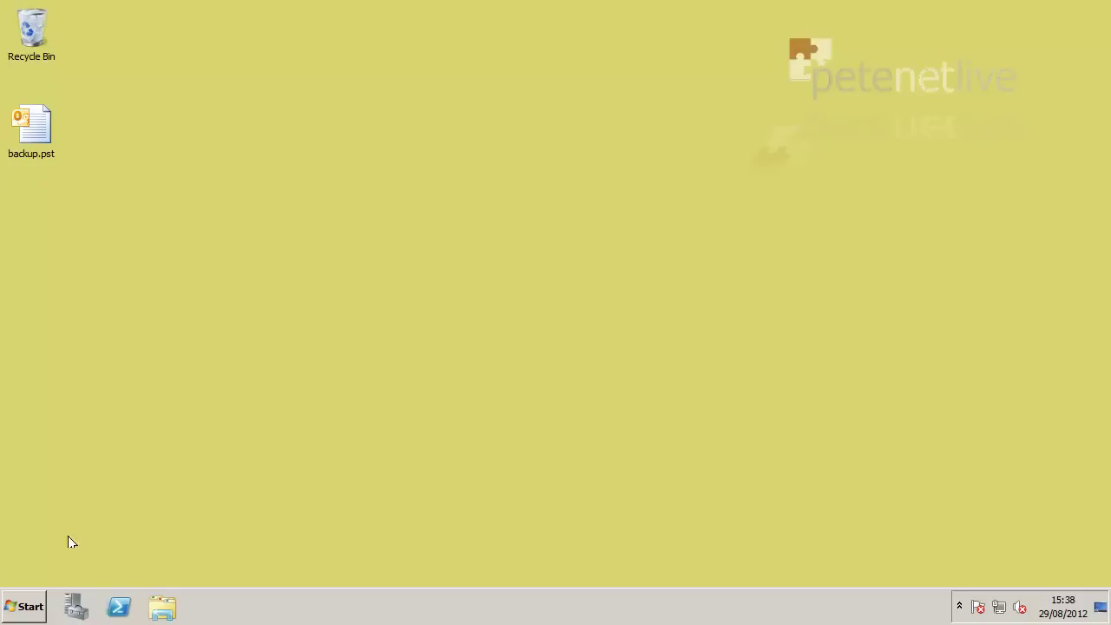
left_click(26, 609)
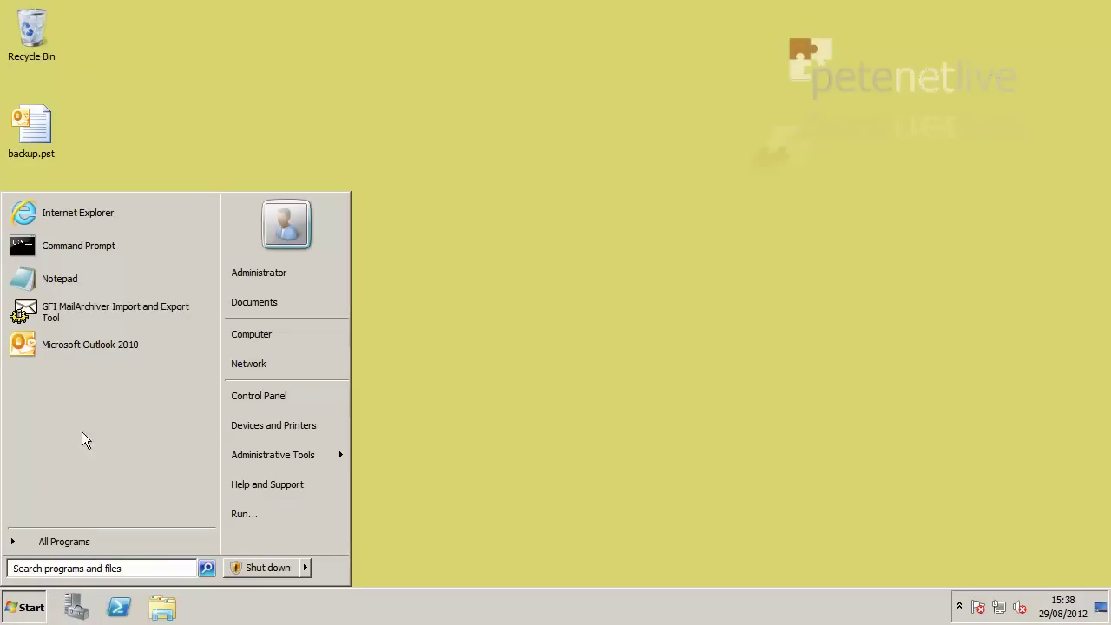
left_click(96, 334)
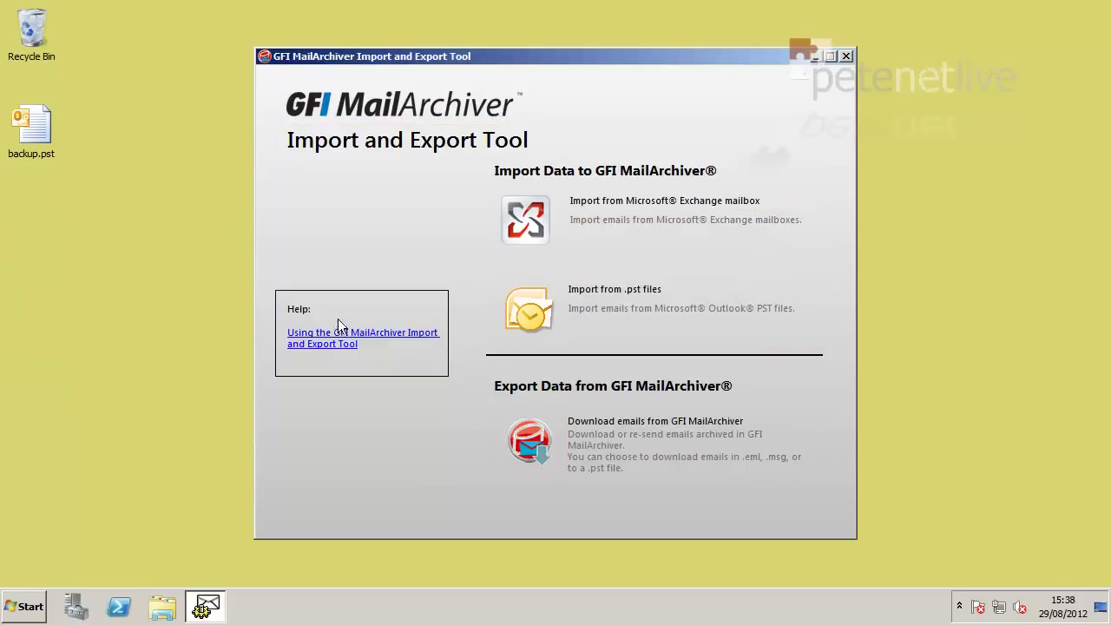
left_click(597, 441)
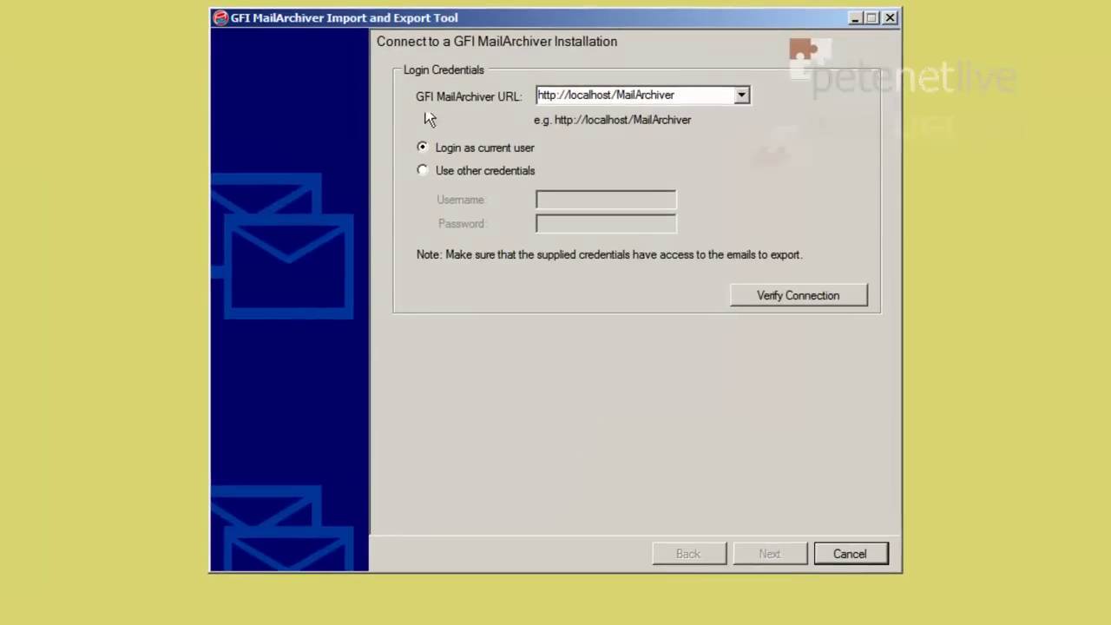
left_click(807, 293)
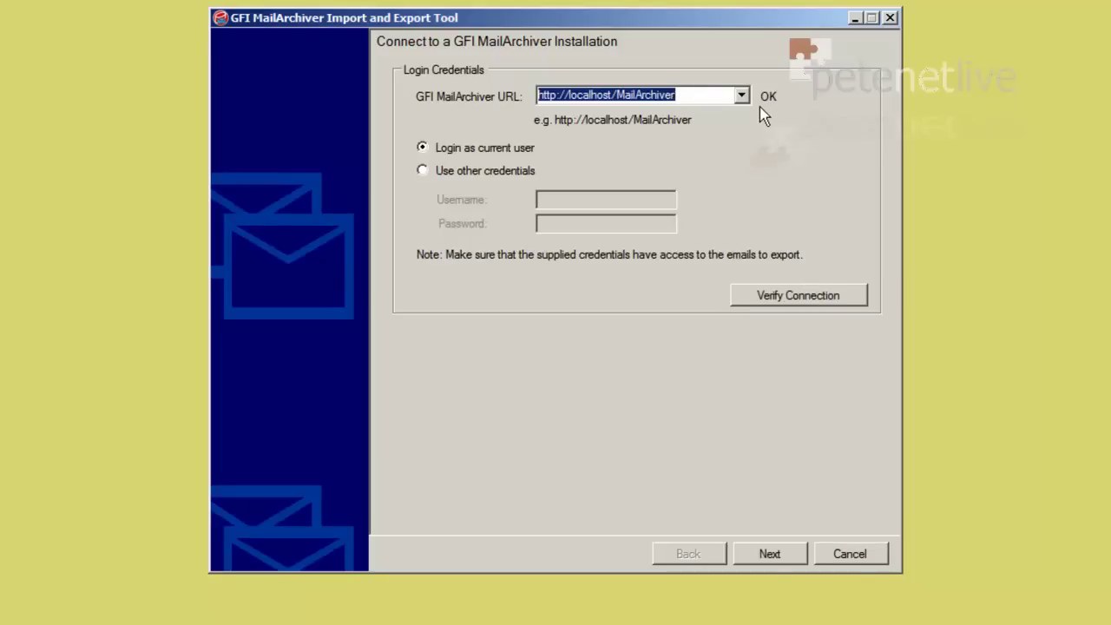
left_click(769, 556)
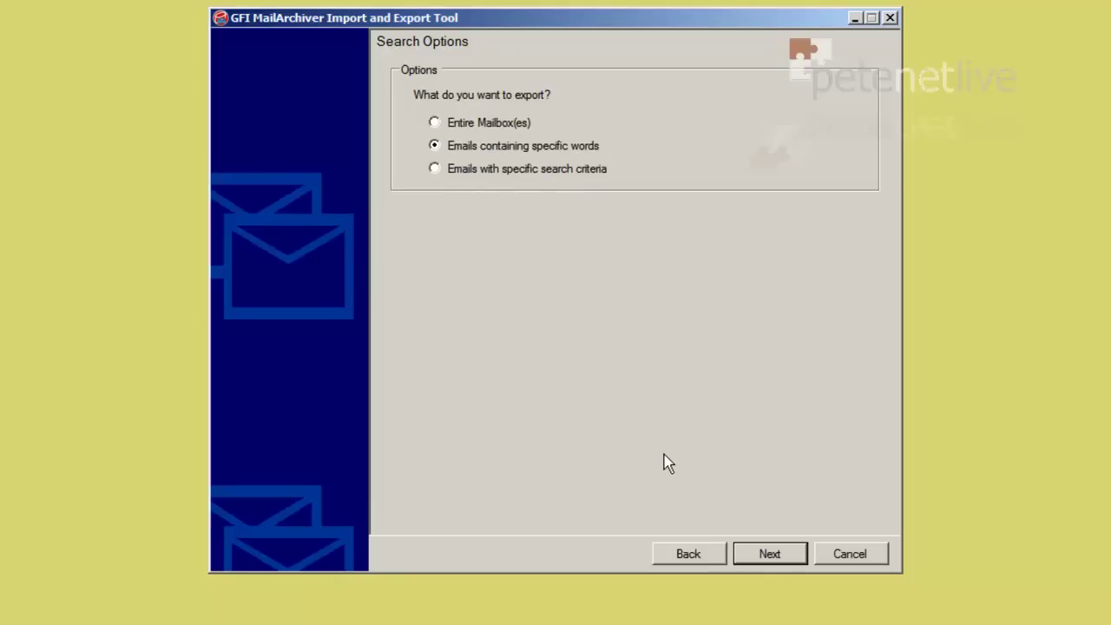
Search the archive for emails containing 'petenetlive', finding 7 matches
left_click(755, 555)
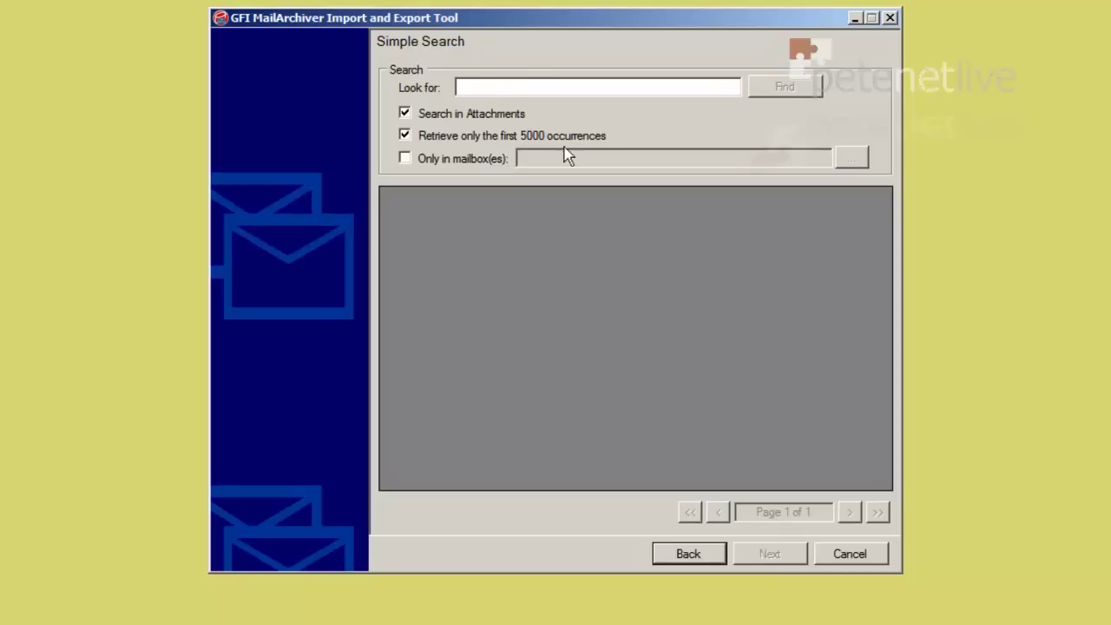
left_click(528, 86)
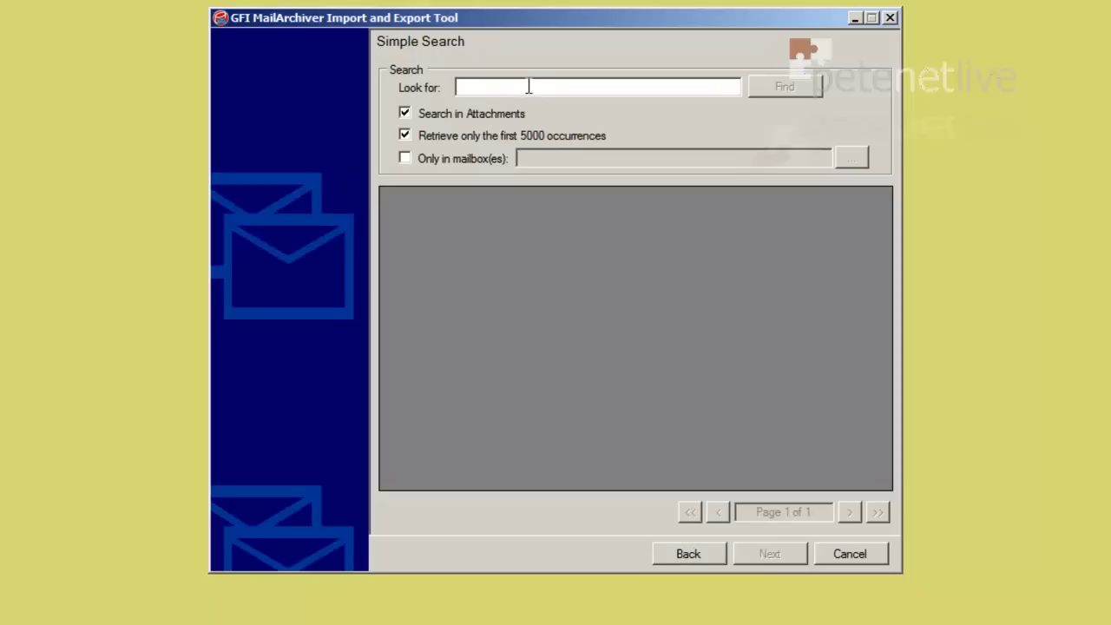
type("petenetlive")
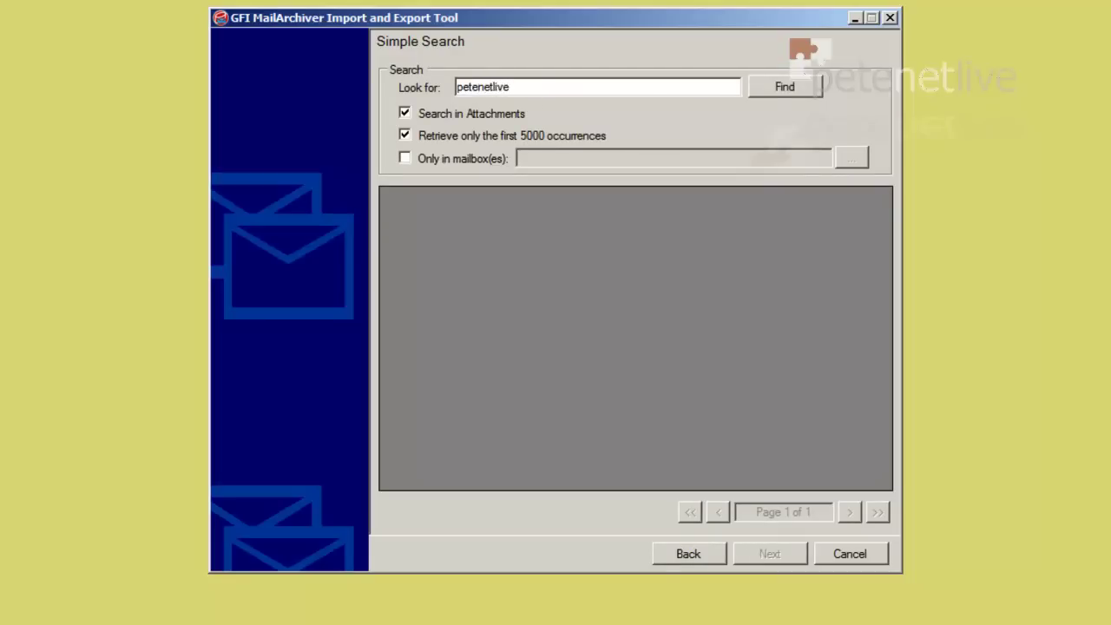
left_click(778, 90)
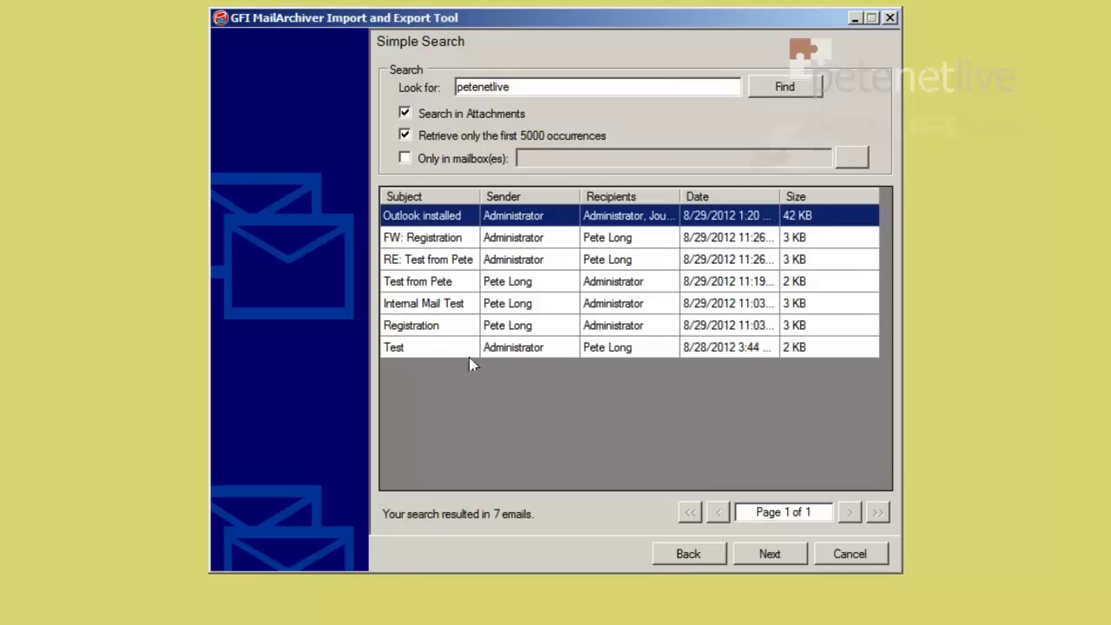
left_click(770, 562)
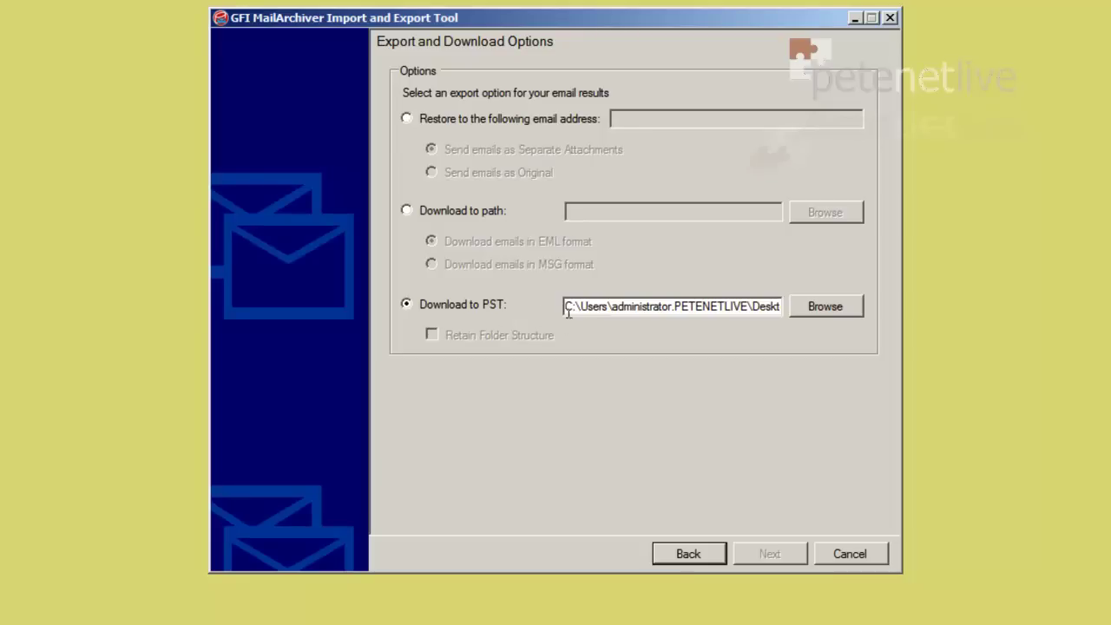
Set the export target to a PST file named 'Requested-email' on the desktop
left_click(820, 310)
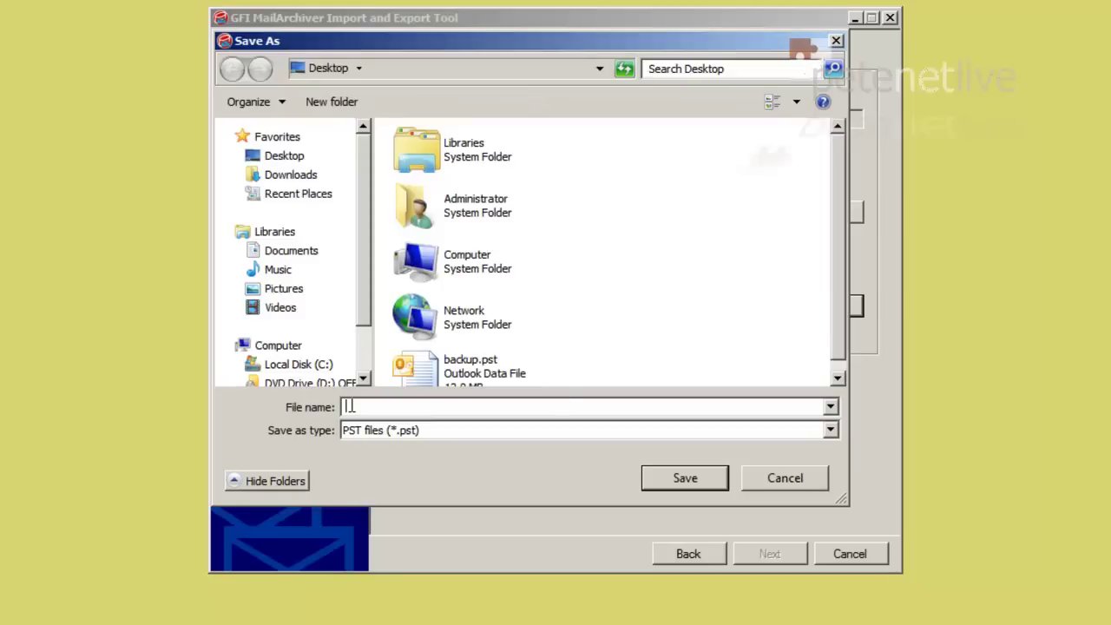
type("Requested-email")
left_click(687, 483)
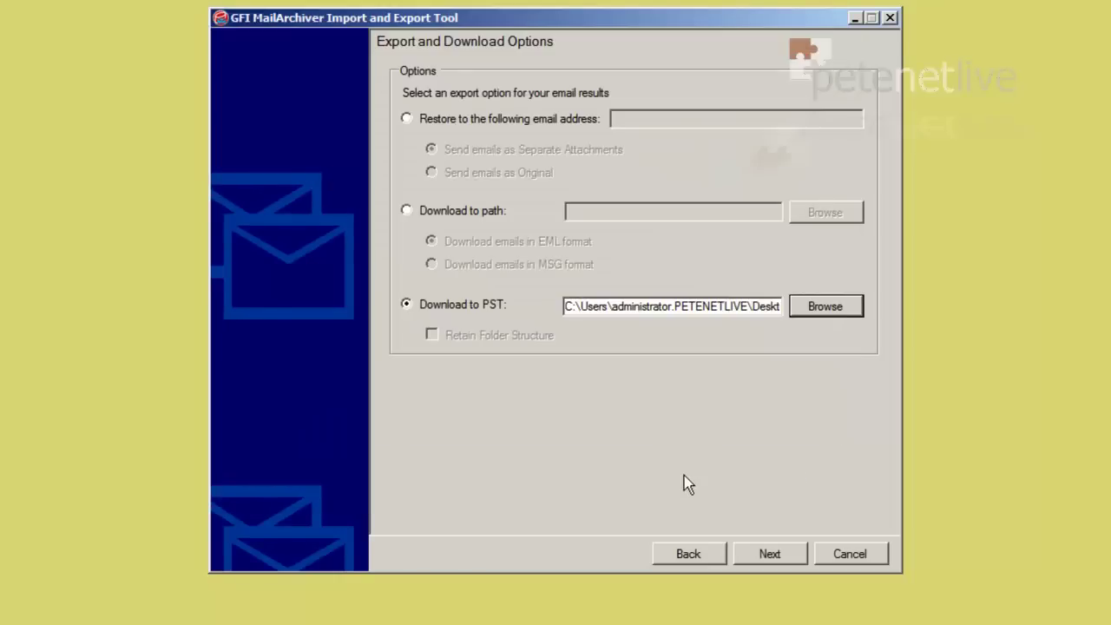
Export the 7 found emails, check Requested-email.pst on the desktop, and close the tool
left_click(771, 550)
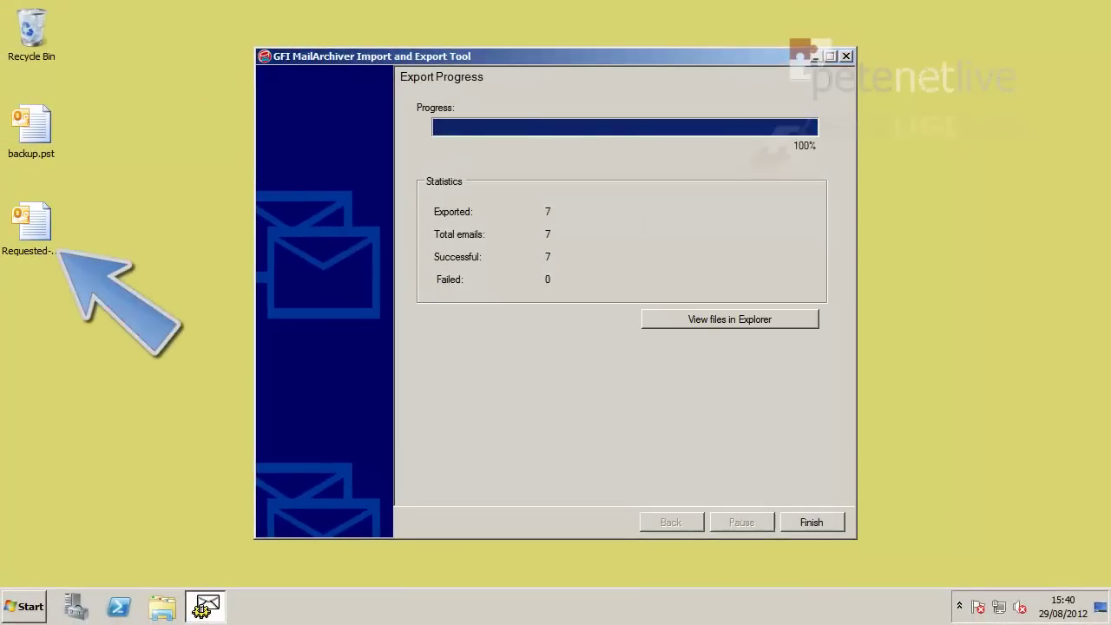
left_click(800, 522)
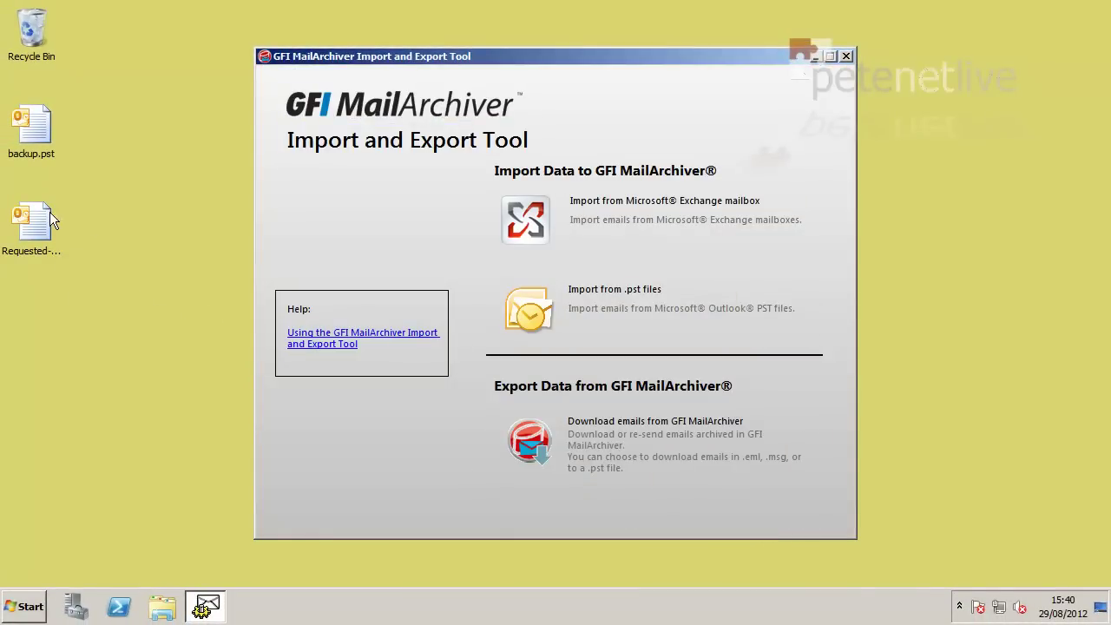
left_click(46, 210)
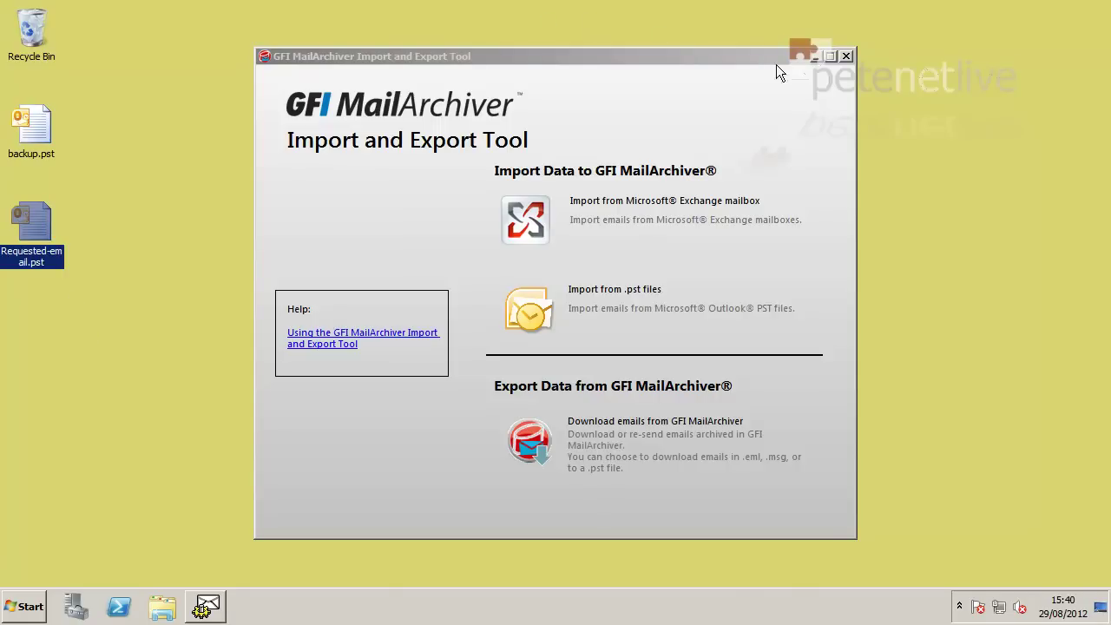
left_click(845, 56)
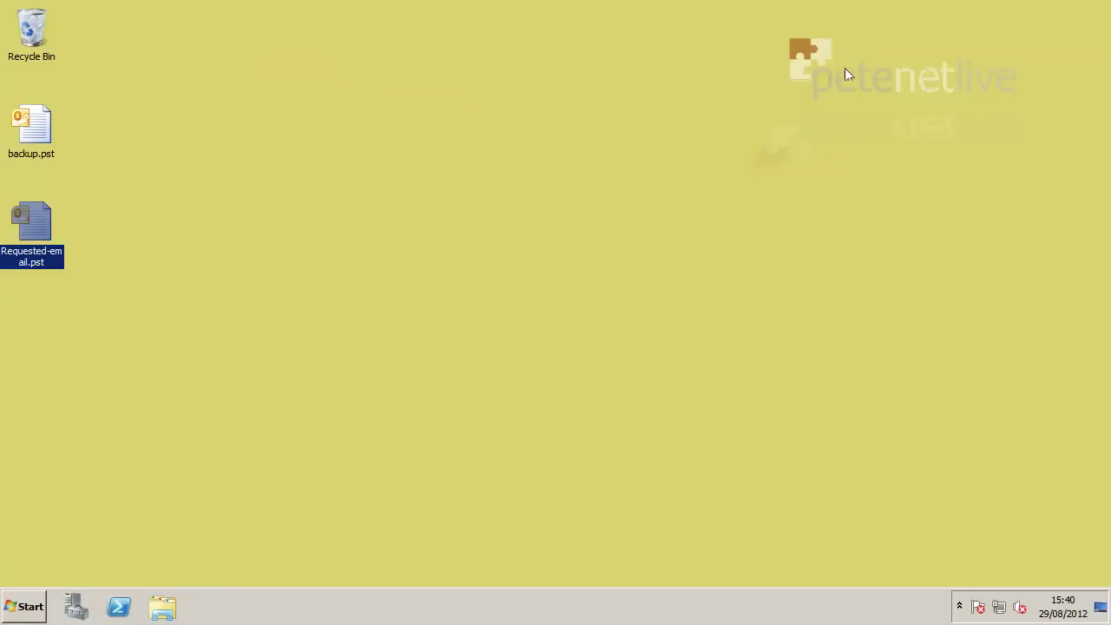
left_click(507, 425)
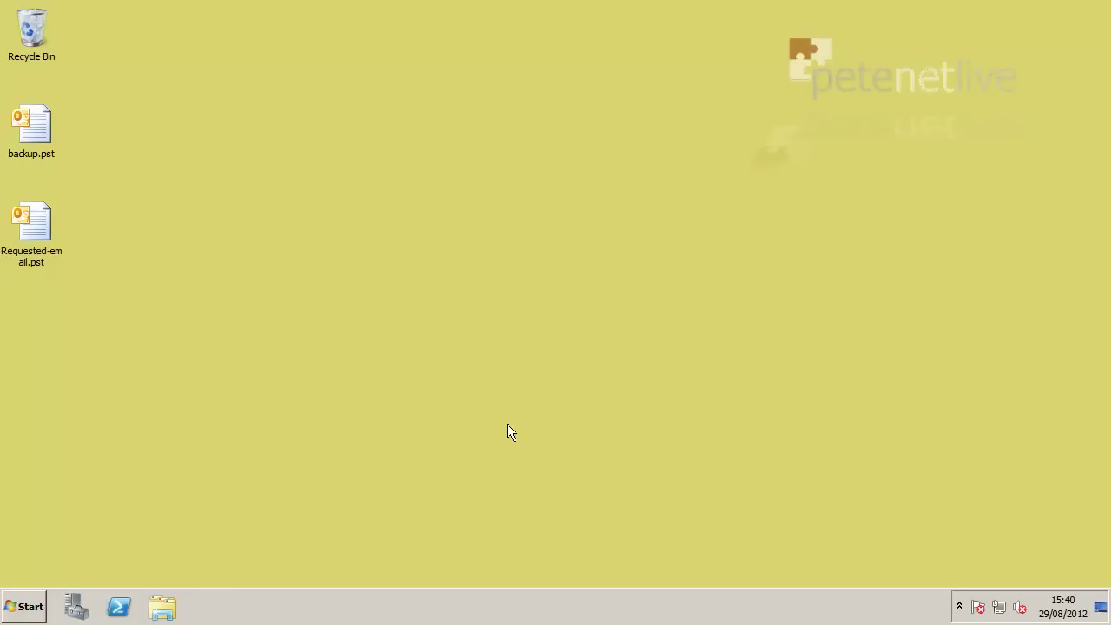